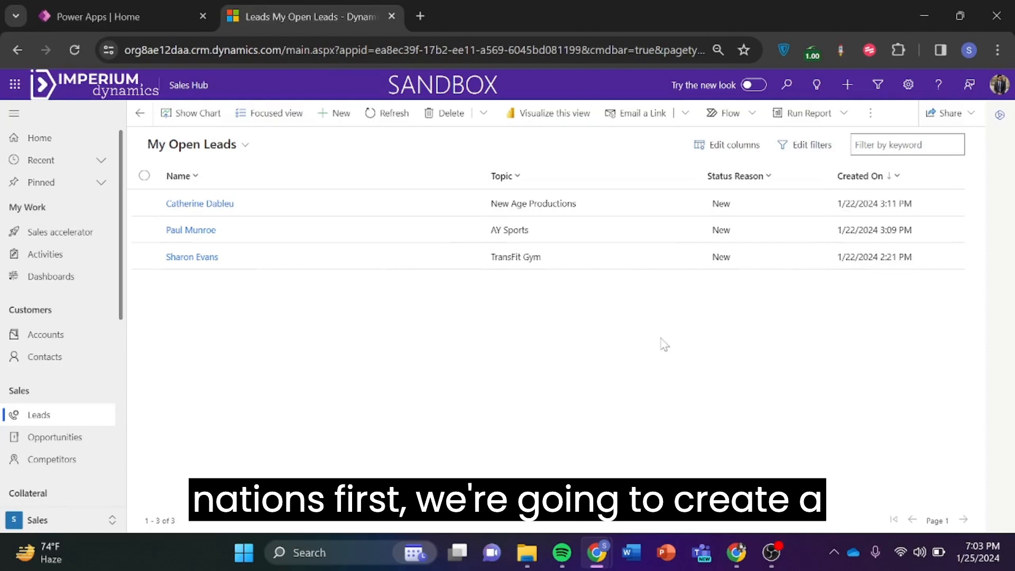
Start a new lead with topic UTG Limited, the contact's first and last name, and job title Software Engineer.
click(326, 117)
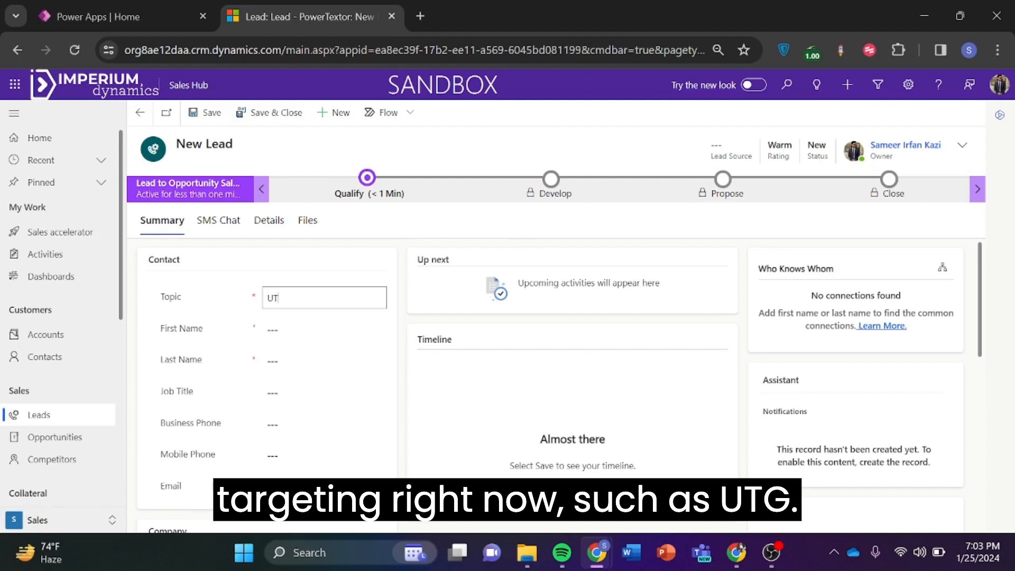
text(G)
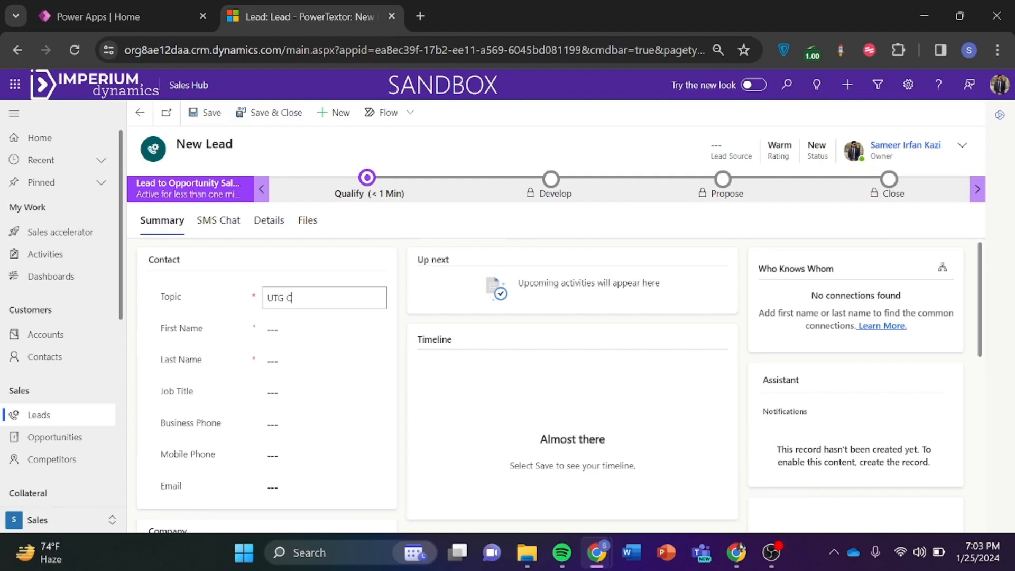
text( Limited)
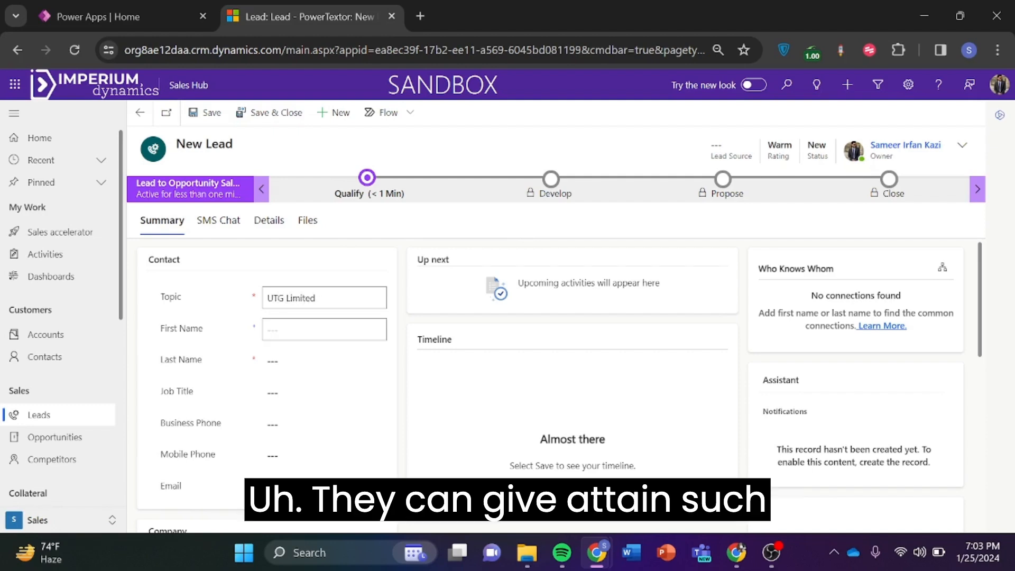
click(324, 329)
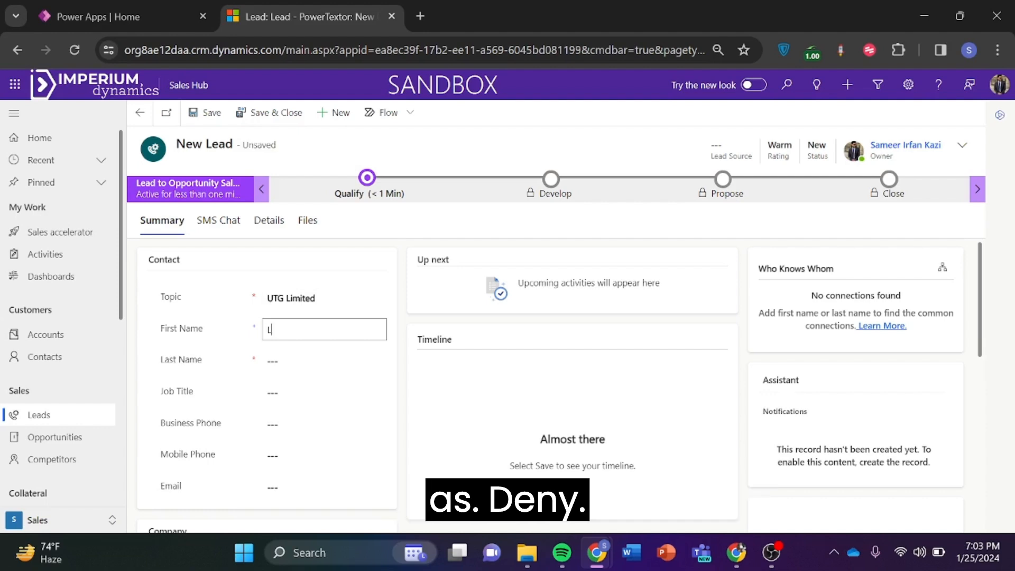
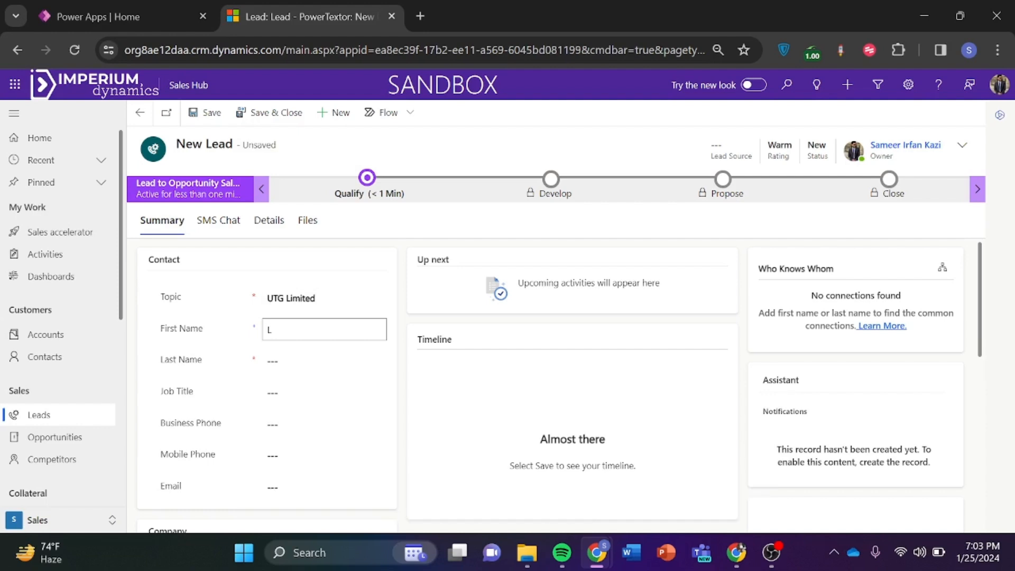
key(Tab)
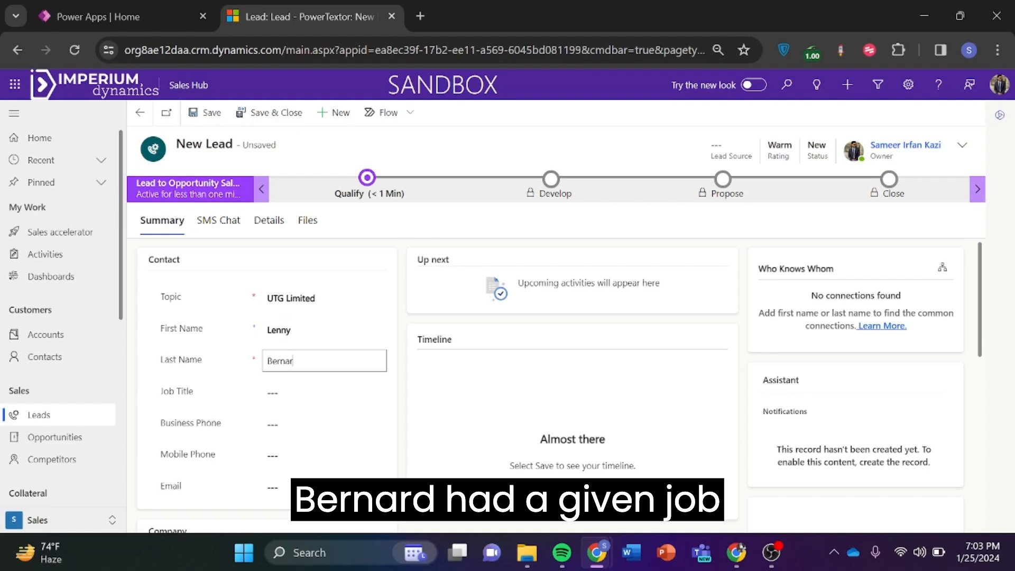
key(Tab)
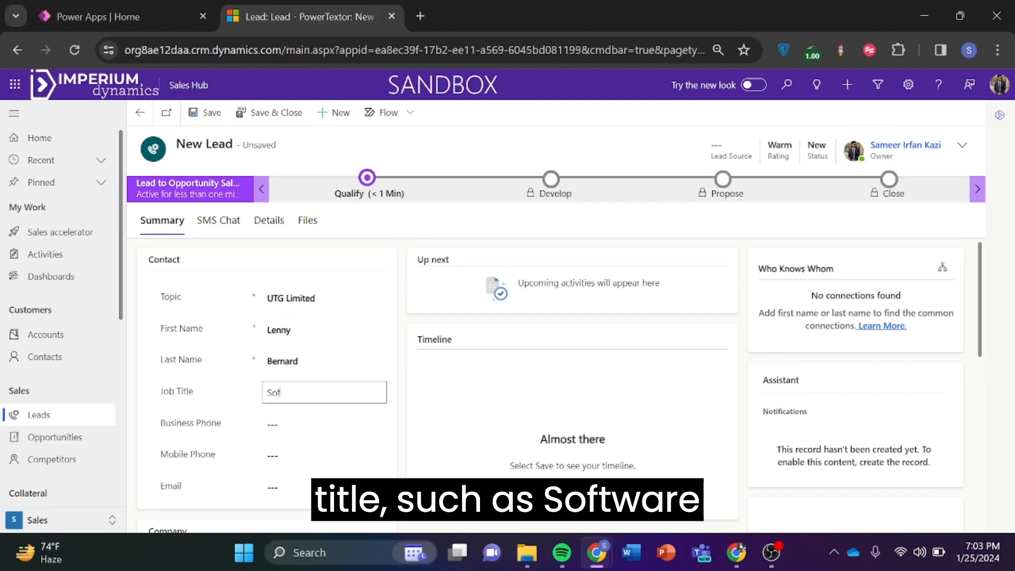
text(Software Engineer)
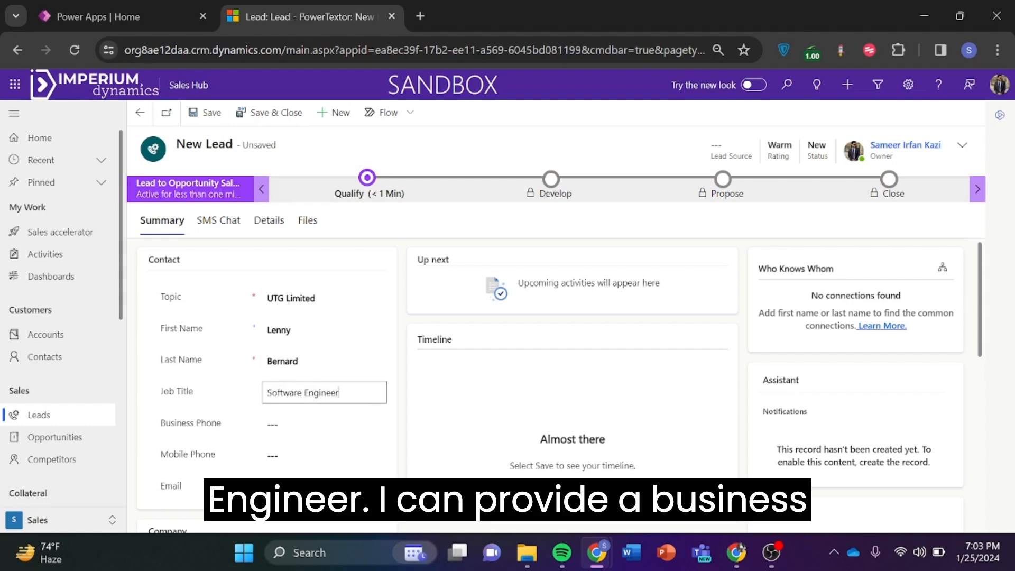
Paste in the business and mobile phone numbers and save the lead.
key(Tab)
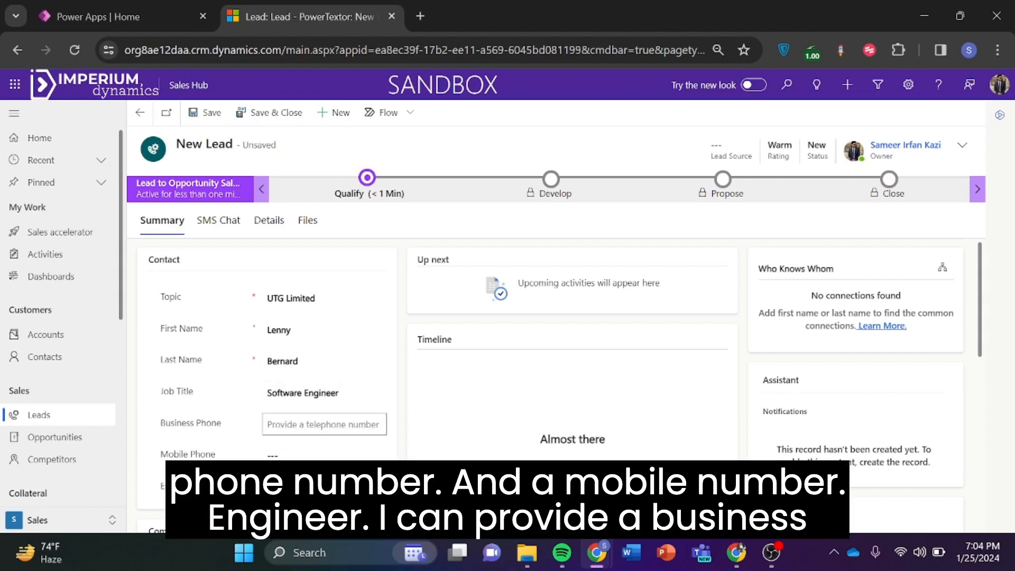
key(ctrl+v)
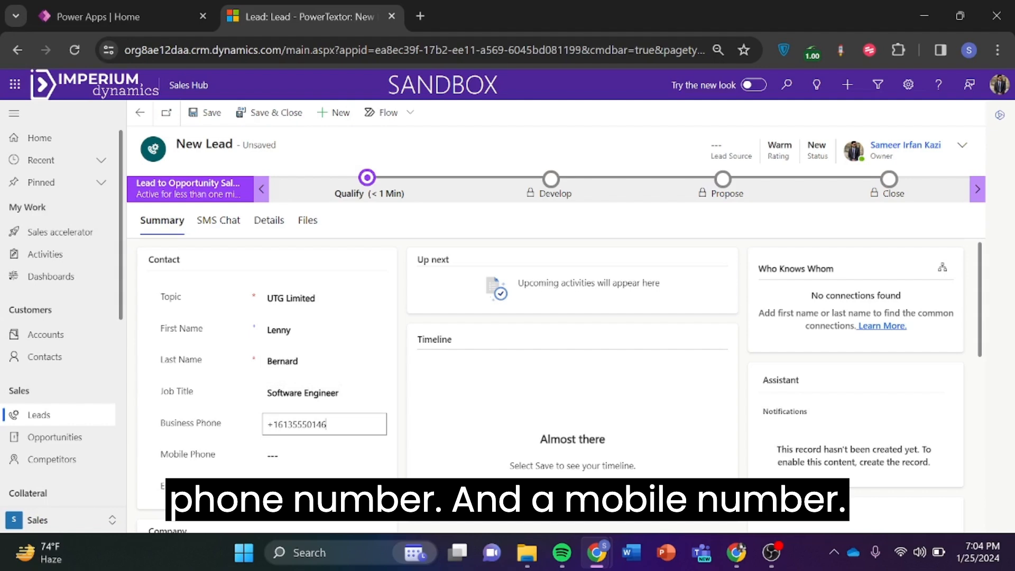
click(295, 456)
key(ctrl+v)
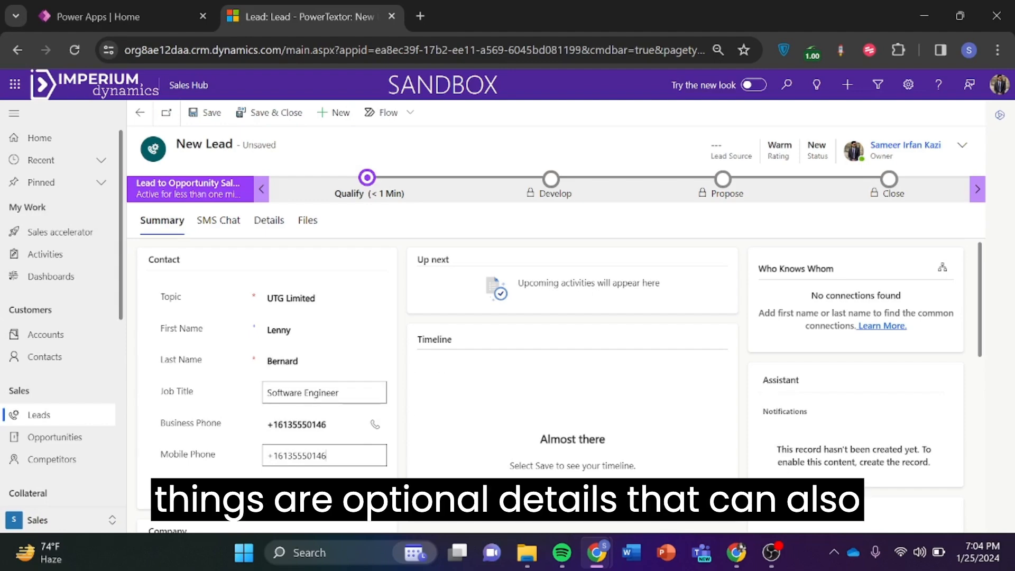
scroll(277, 399, down, 3)
scroll(285, 395, up, 3)
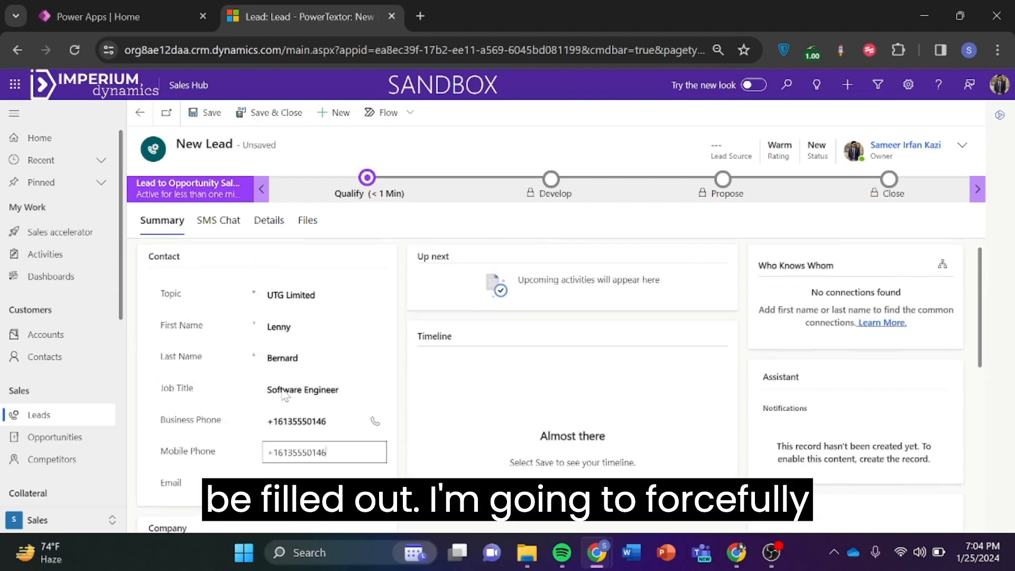
click(202, 113)
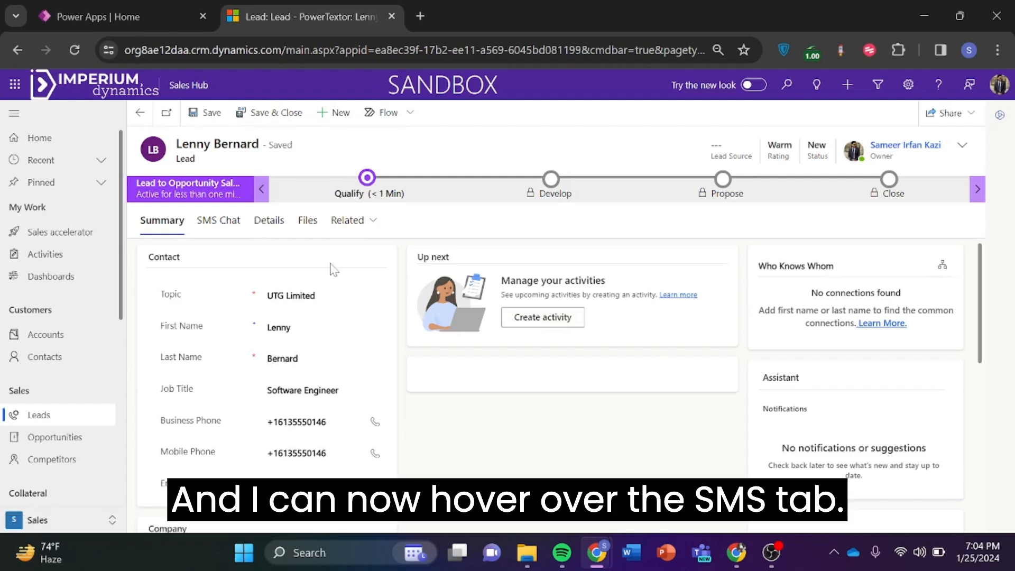
Open the lead's SMS Chat, refreshing the record when it hangs and reopening the chat.
click(215, 224)
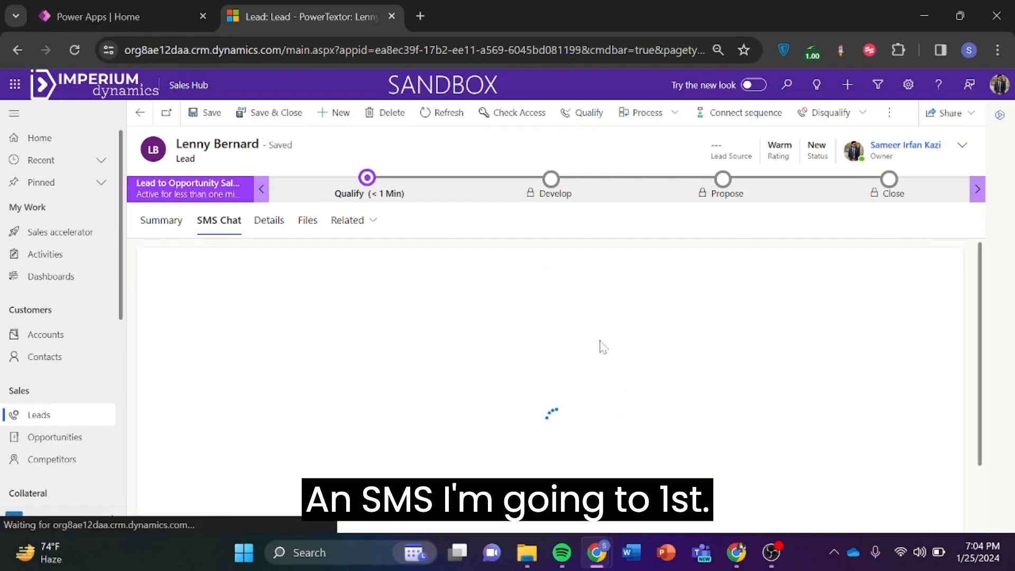
scroll(537, 325, down, 2)
scroll(538, 324, up, 1)
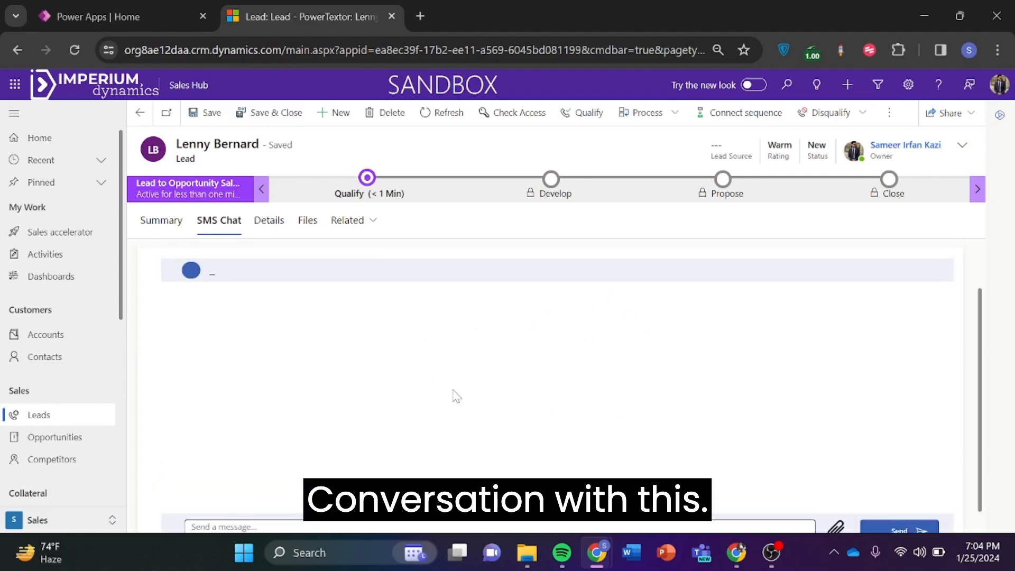
click(428, 126)
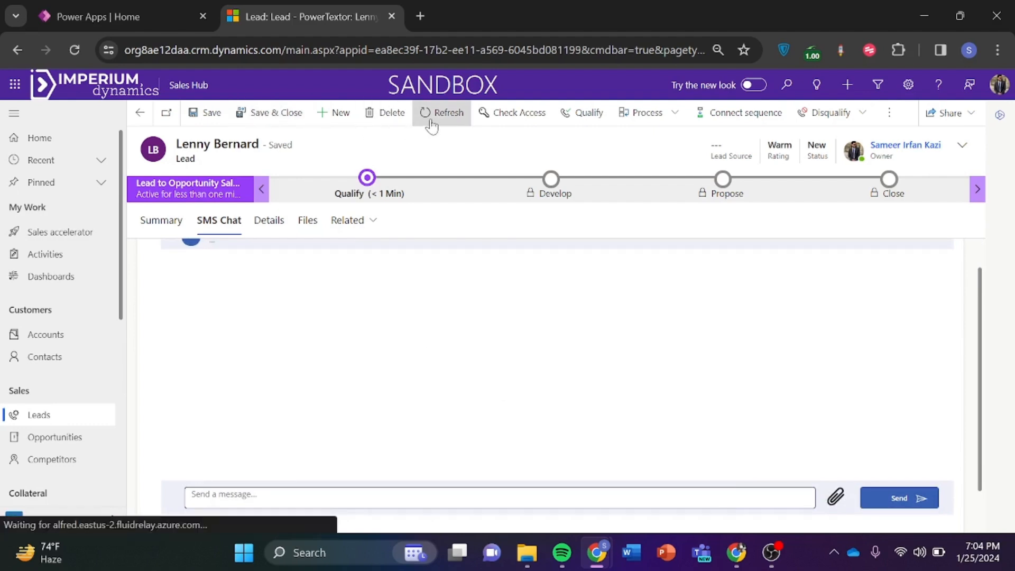
double_click(232, 221)
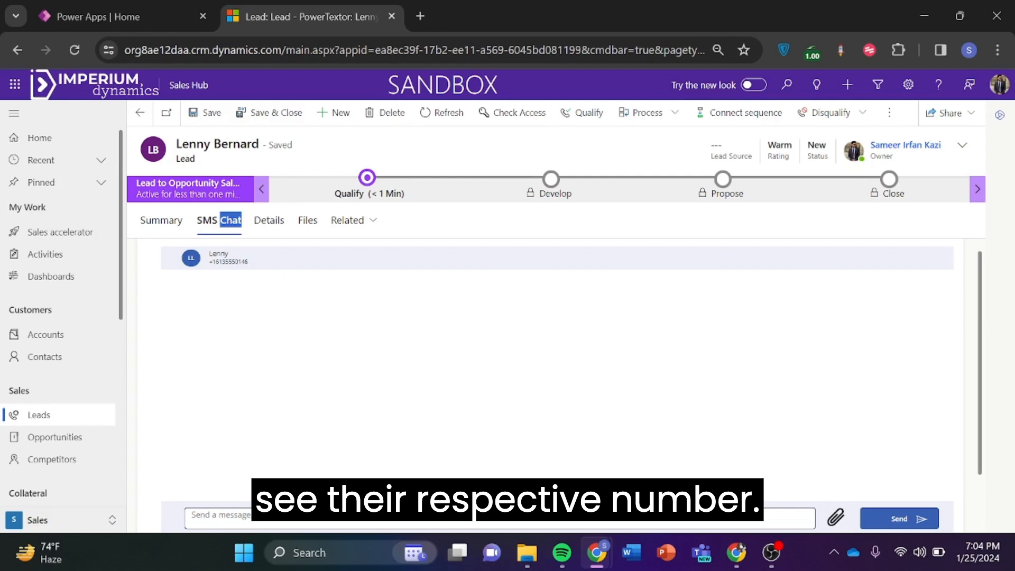
scroll(361, 317, down, 1)
Write the SMS 'As per our agreement, here is the proposal'.
click(325, 478)
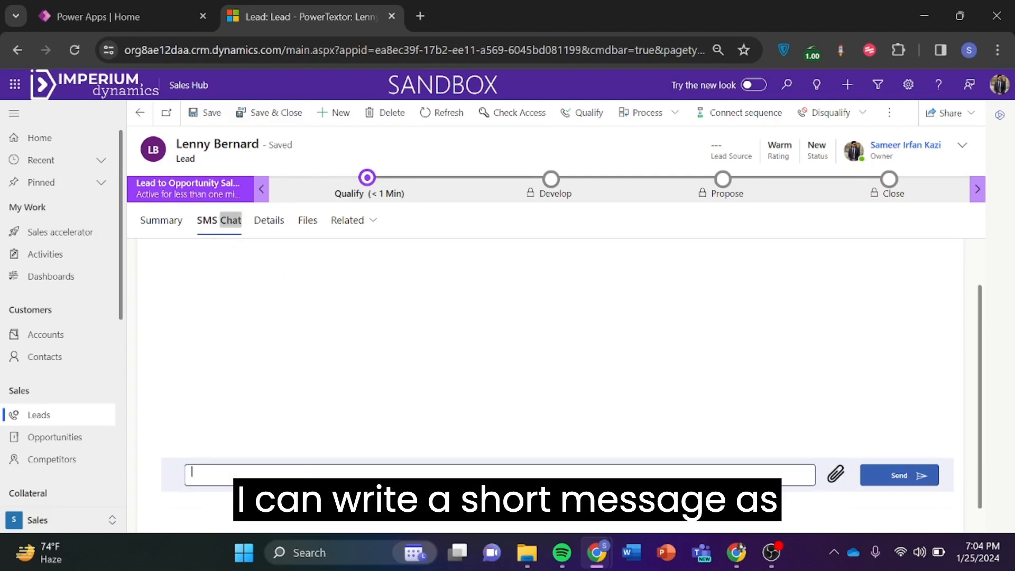
text(As per our agreement)
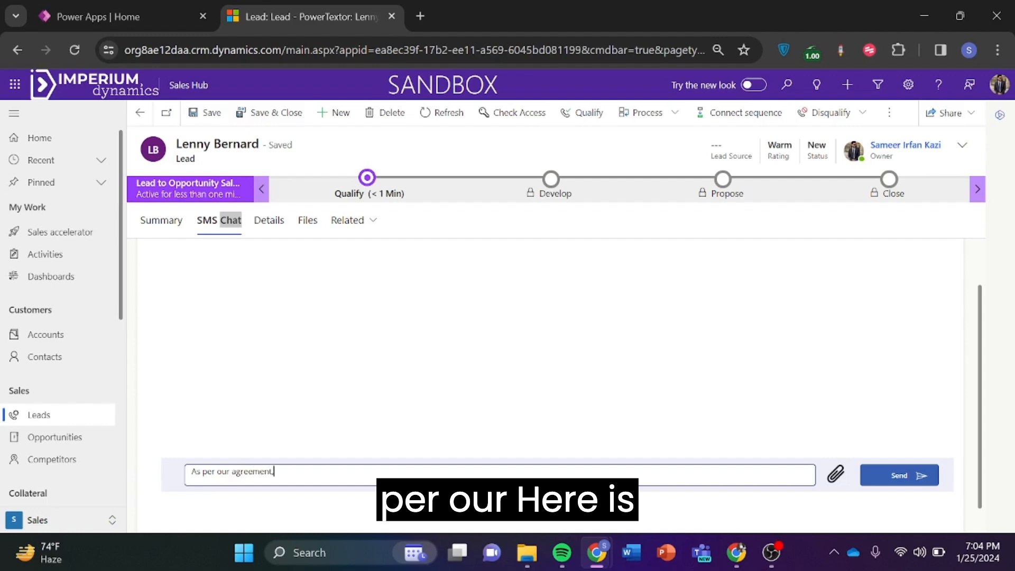
text(, here is the)
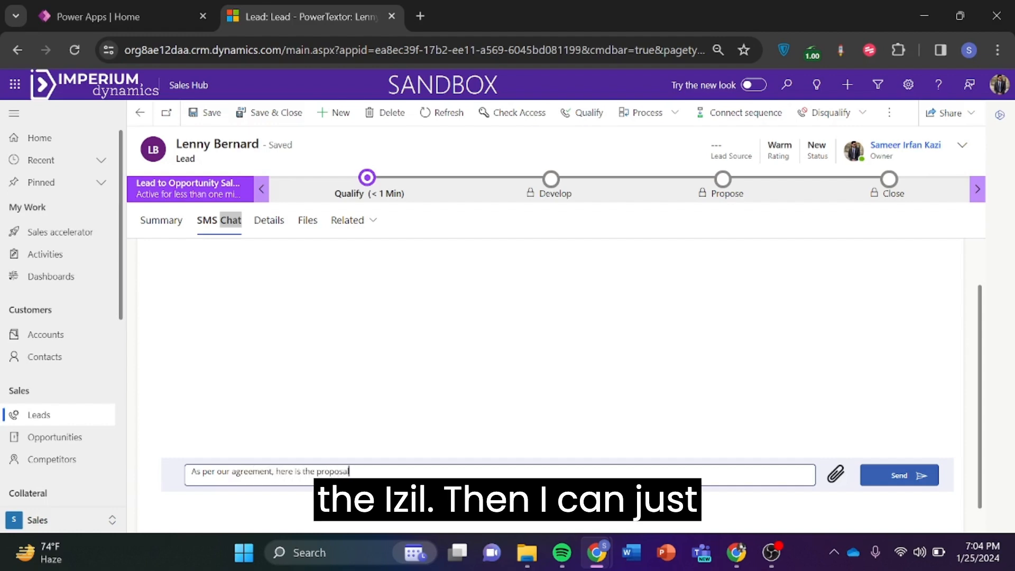
text( proposal)
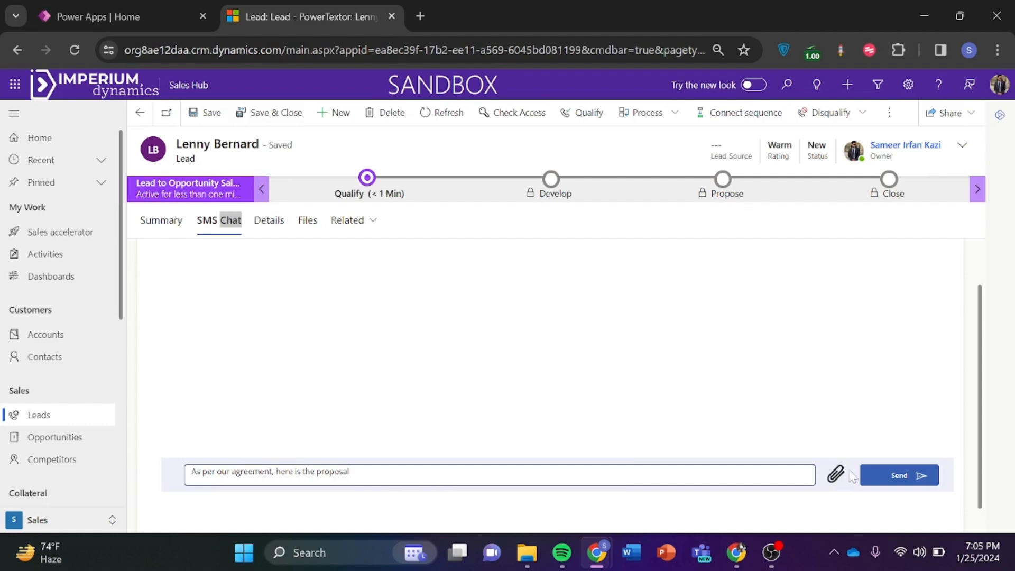
scroll(821, 448, down, 1)
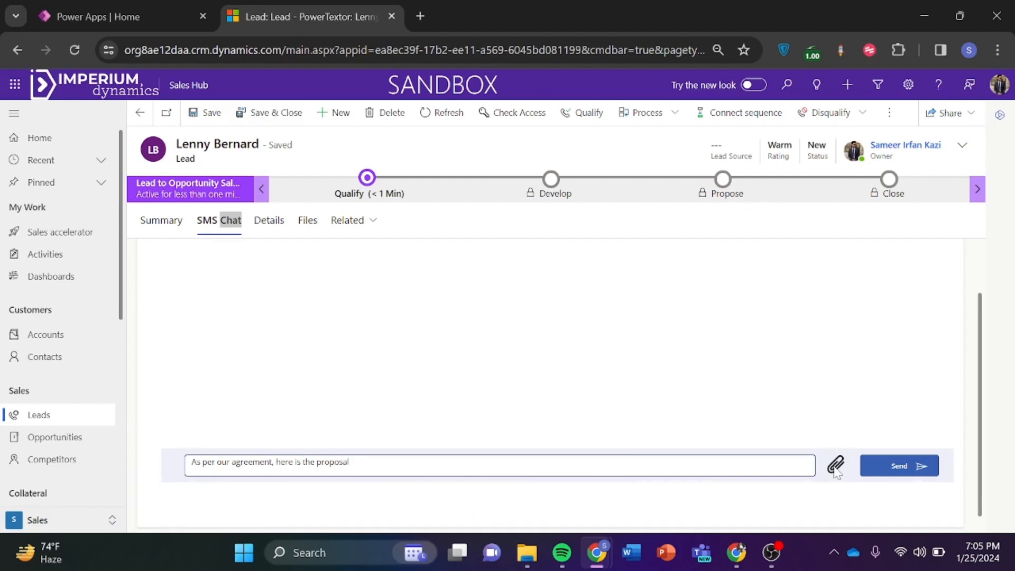
Attach Image (3) from Downloads and send the message to the lead.
click(836, 465)
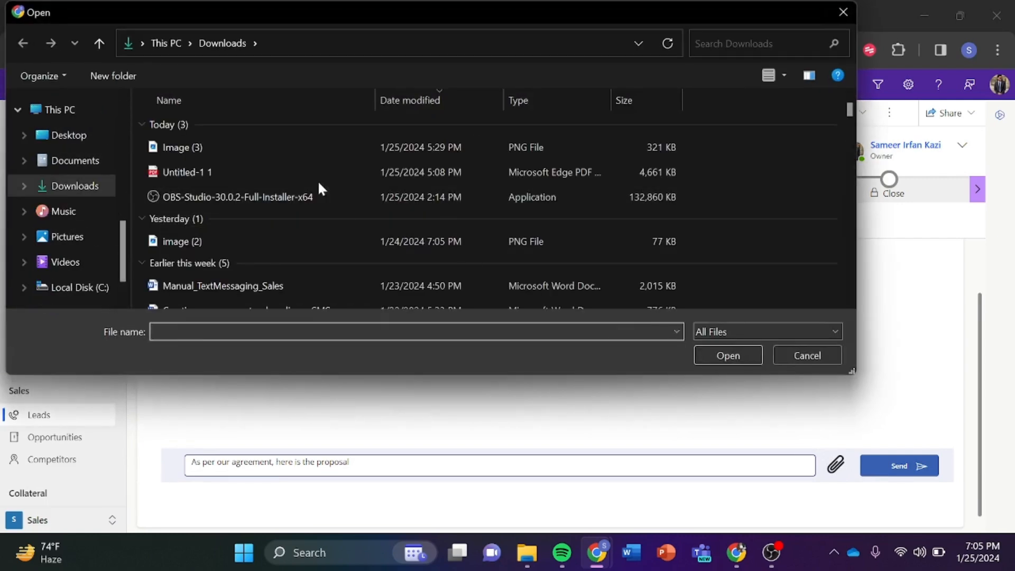
click(299, 154)
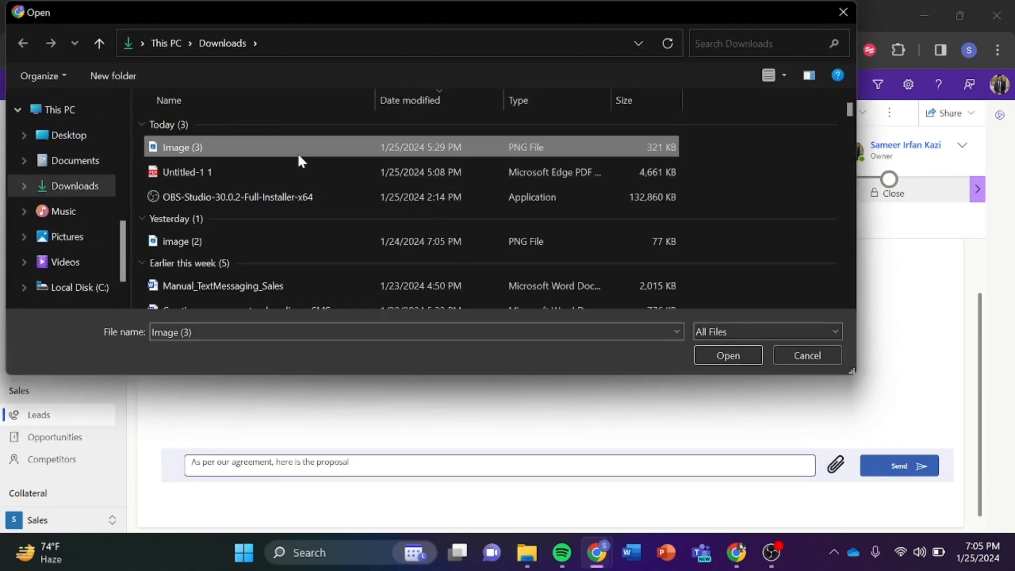
double_click(299, 153)
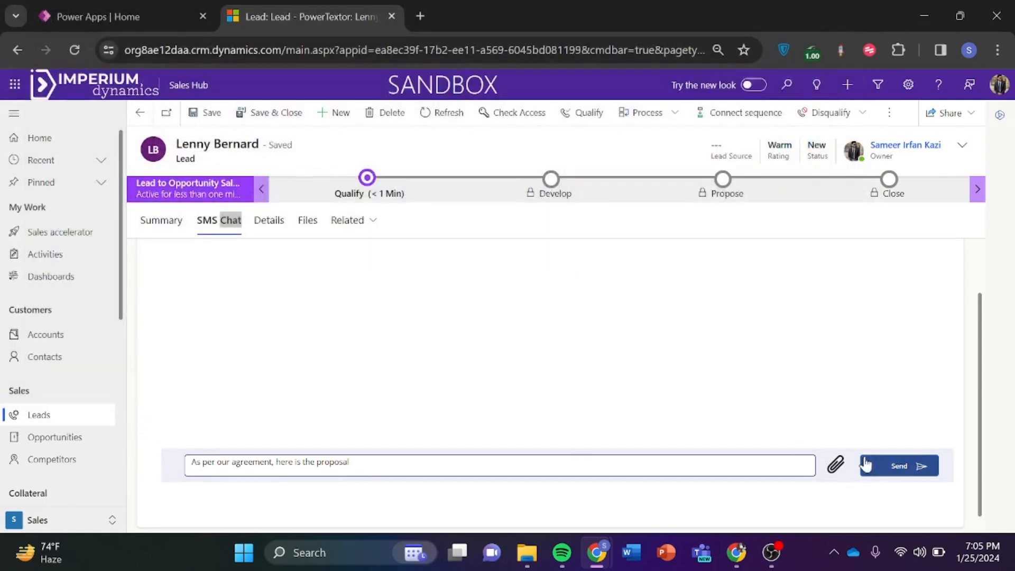
click(908, 471)
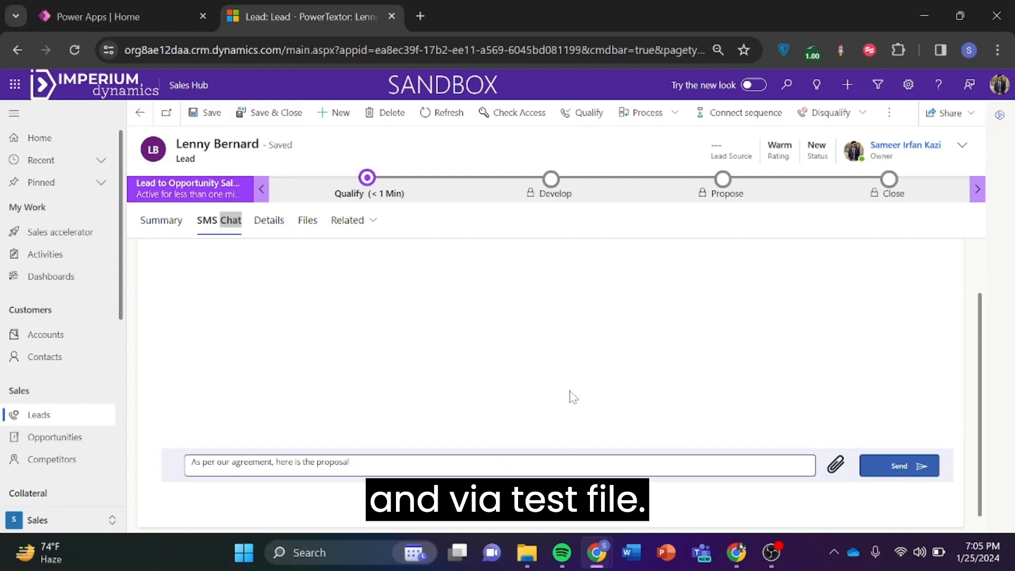
click(916, 467)
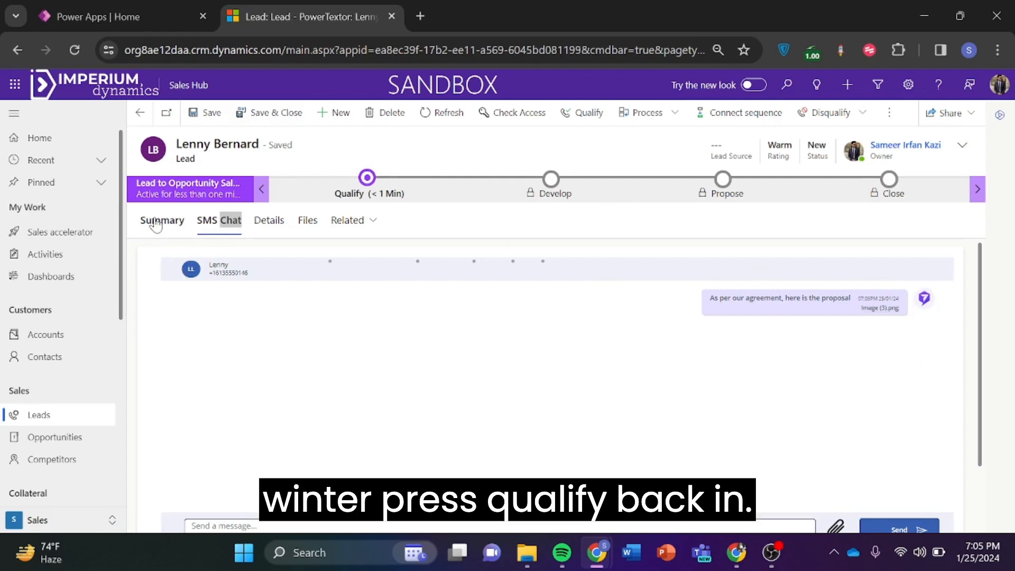
Qualify the lead into the UTG Limited opportunity after checking the sent proposal SMS.
click(582, 125)
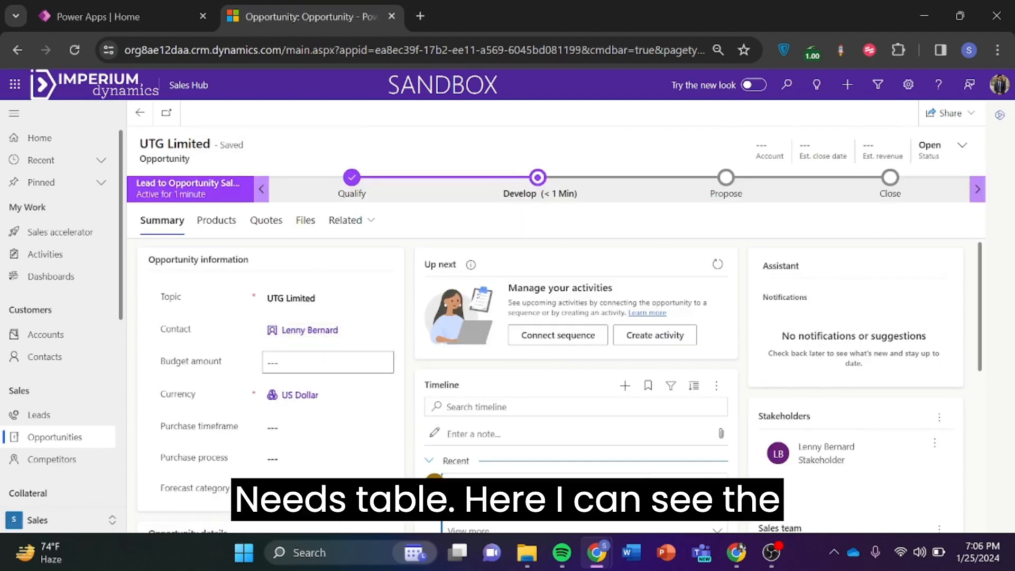
scroll(513, 416, down, 5)
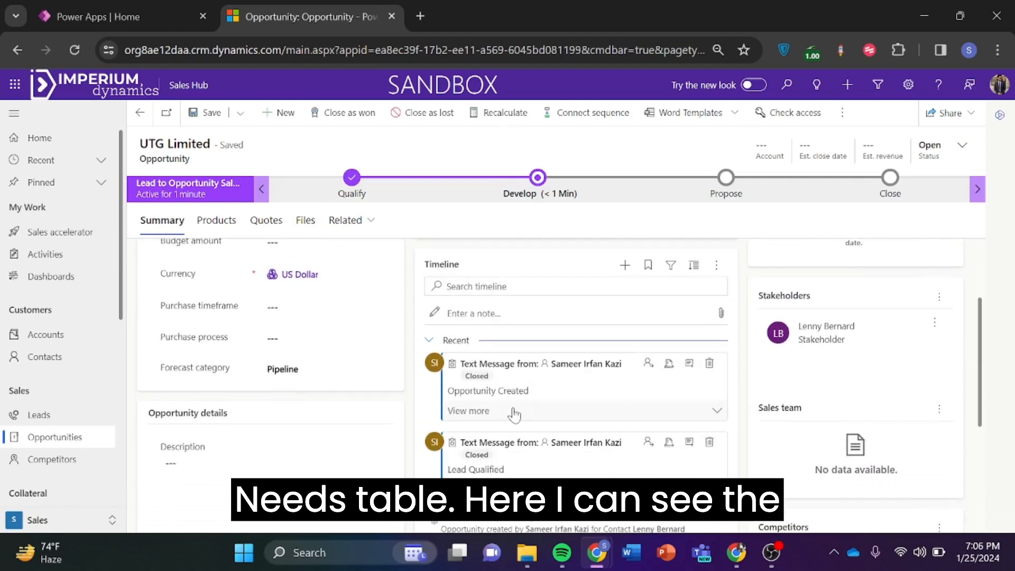
scroll(516, 417, down, 1)
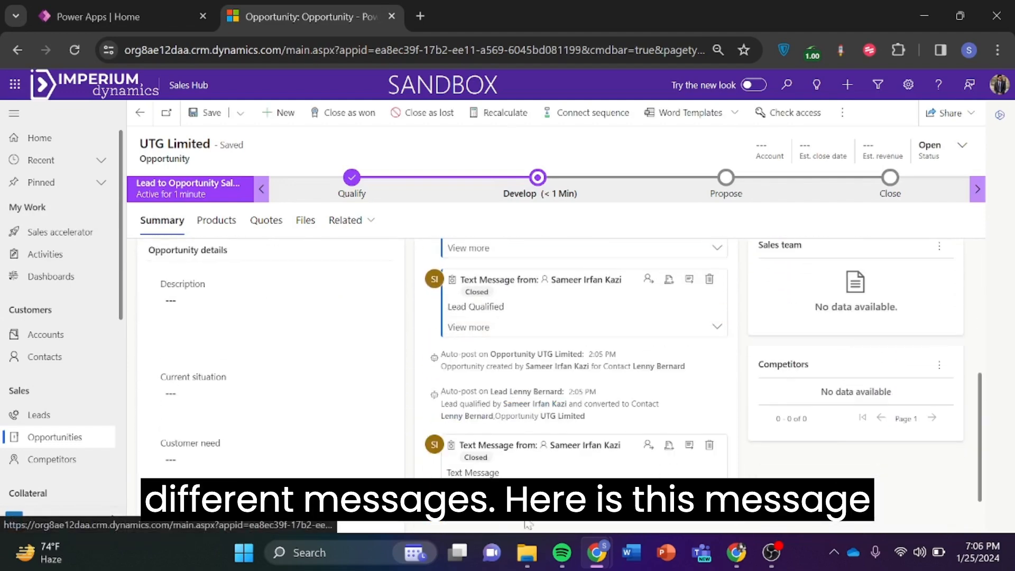
scroll(540, 402, up, 1)
scroll(554, 396, up, 1)
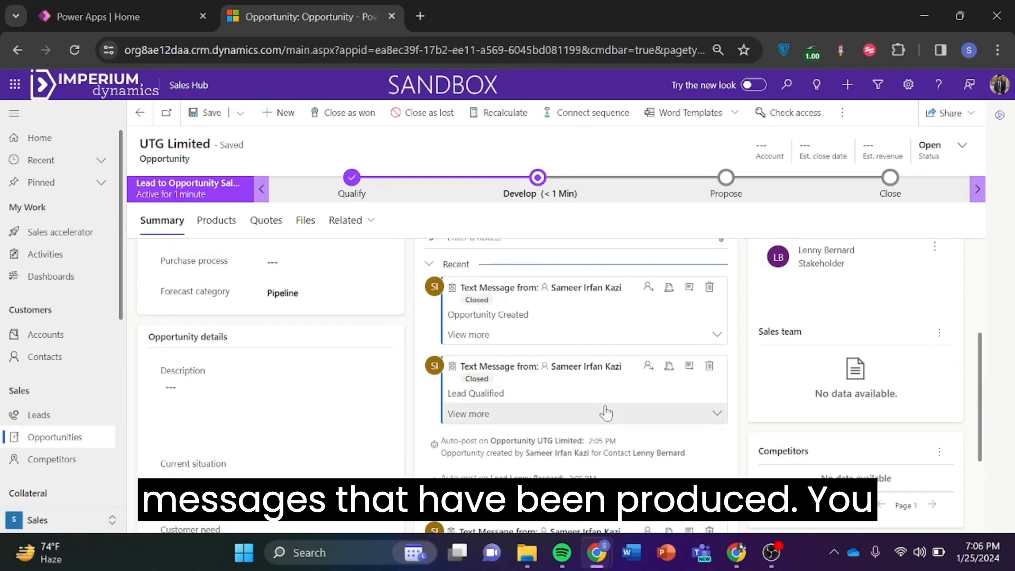
scroll(608, 414, up, 1)
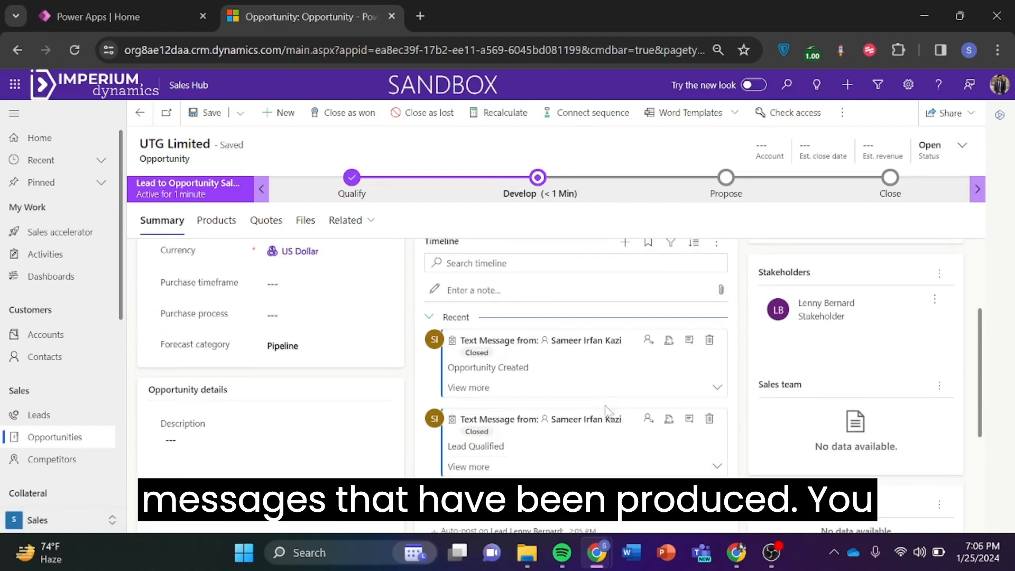
Open the Opportunity Created text message record from the timeline and look it over.
click(689, 341)
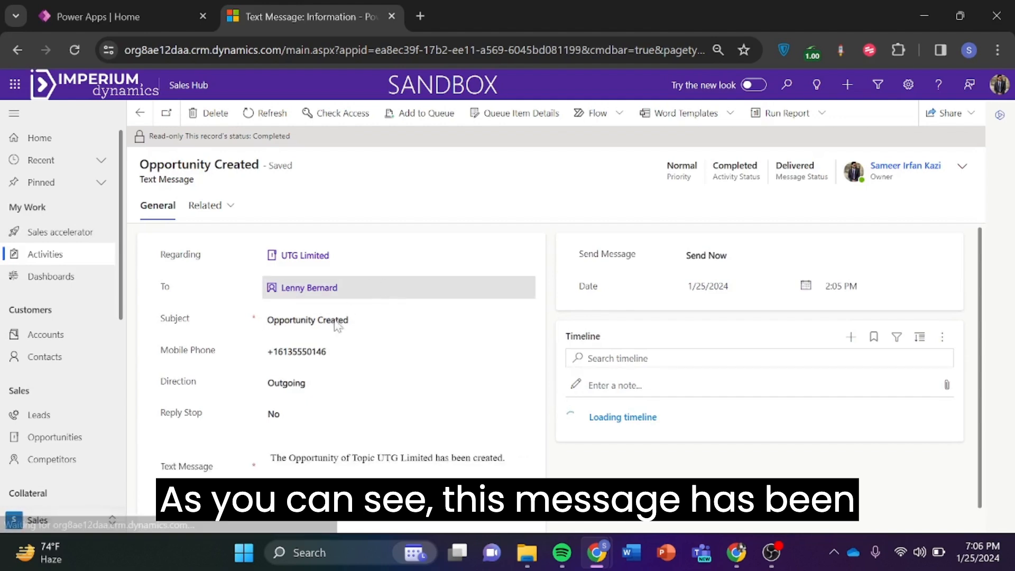
scroll(365, 367, down, 1)
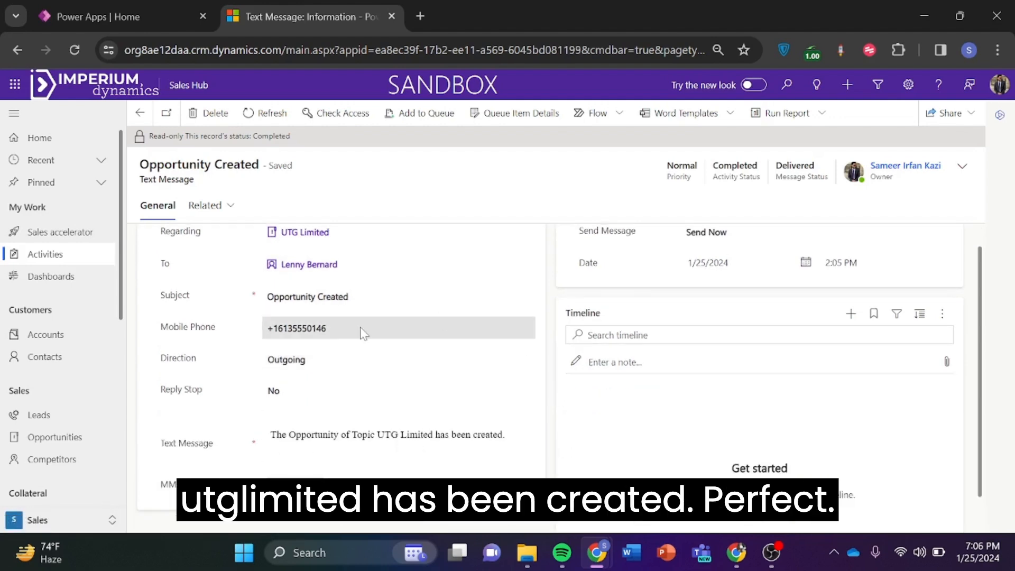
scroll(364, 334, up, 1)
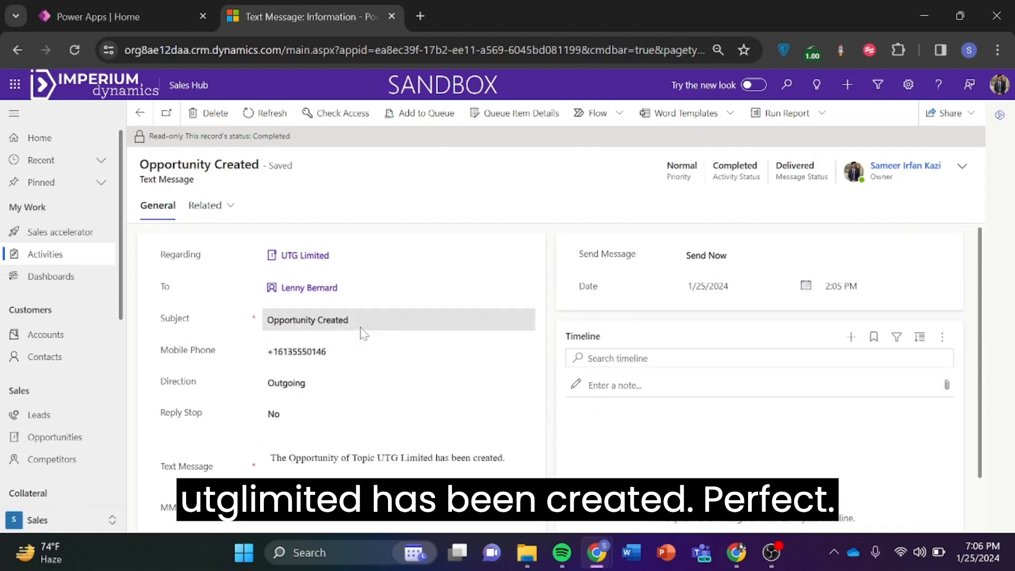
Return to the UTG Limited opportunity and close it as won, confirming with OK.
click(141, 114)
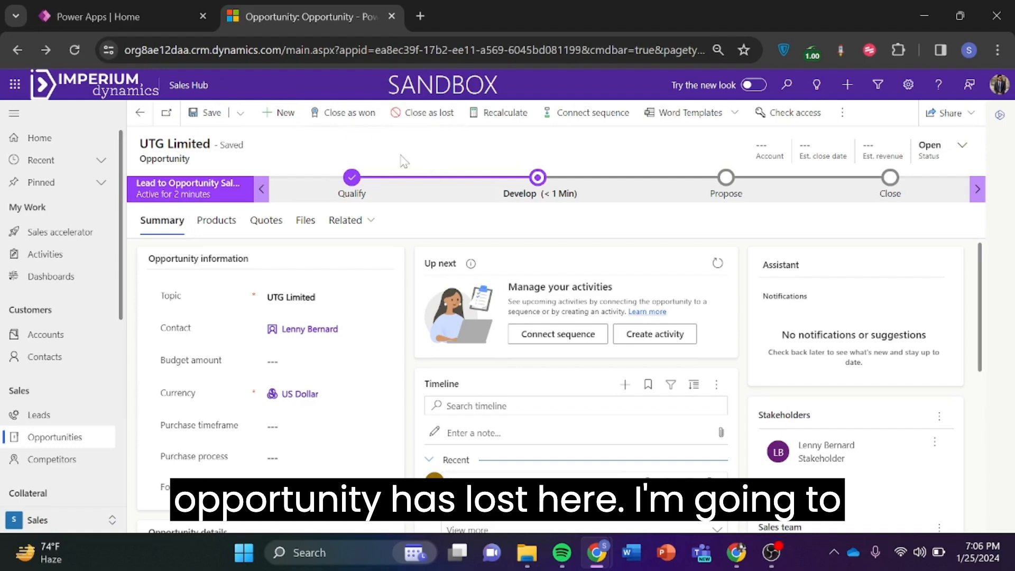
click(334, 123)
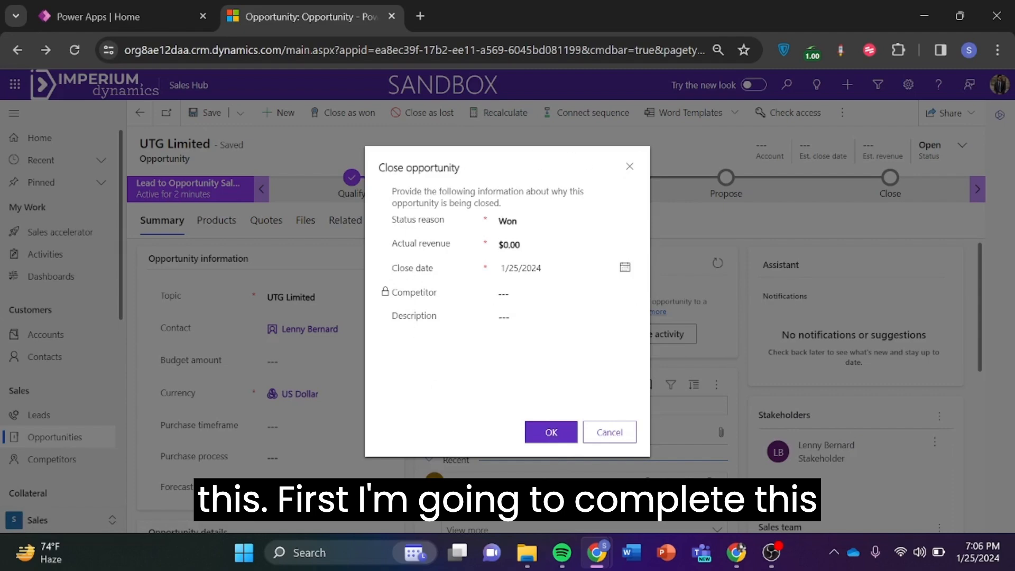
click(553, 433)
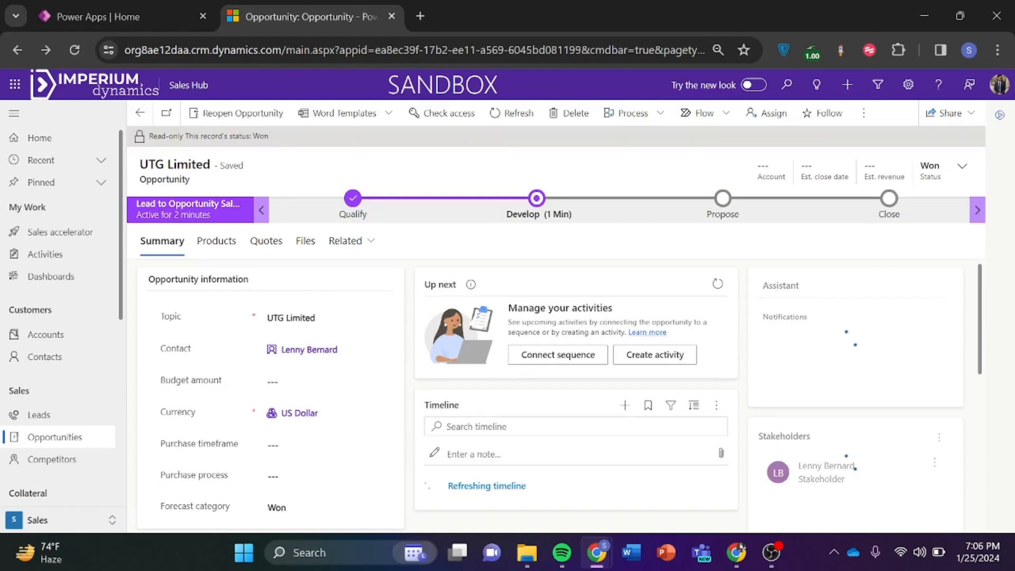
Refresh the Up next card twice to pull in new activities.
scroll(541, 330, down, 2)
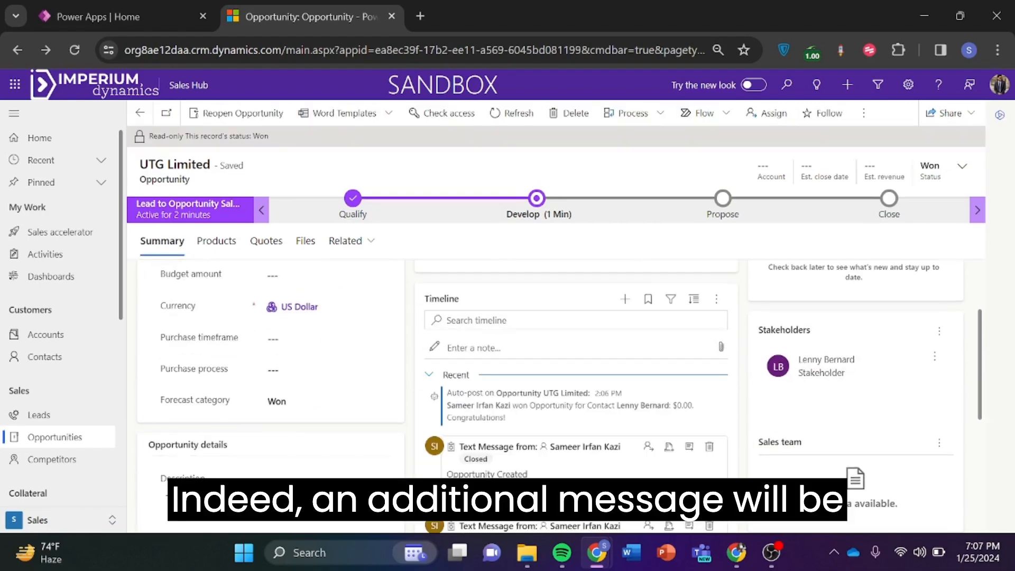
scroll(542, 330, down, 1)
scroll(550, 392, down, 4)
scroll(550, 392, up, 7)
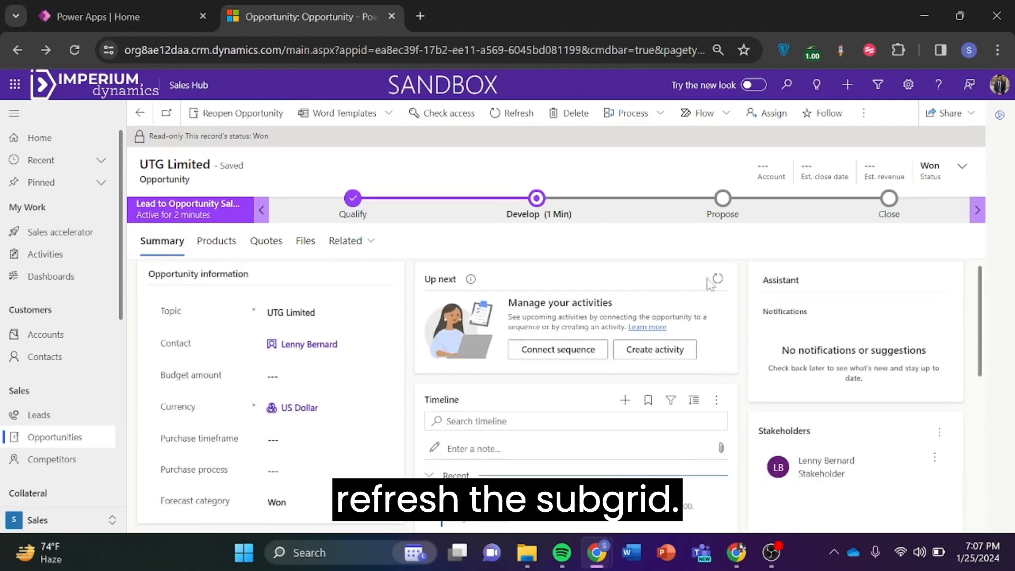
click(718, 279)
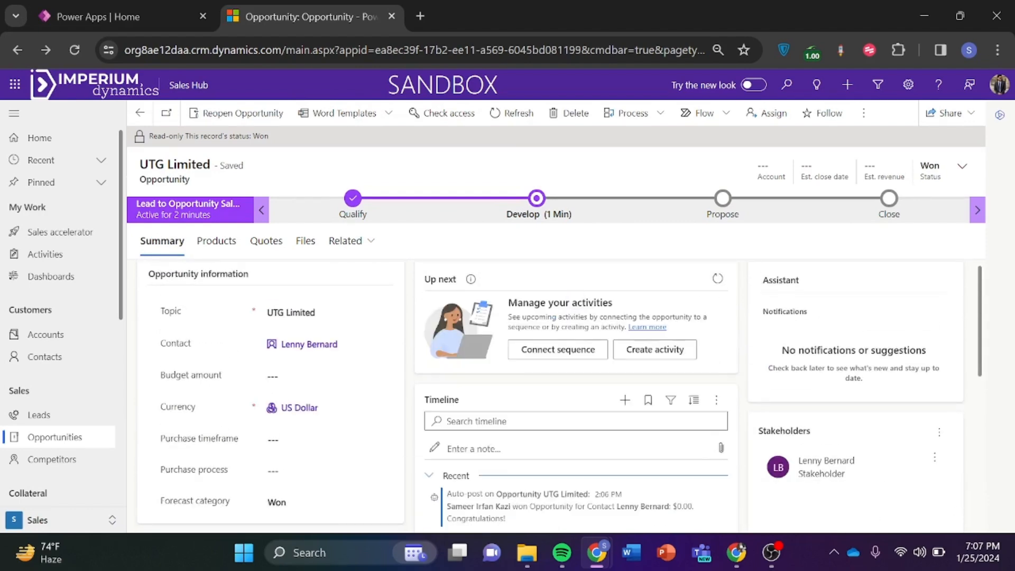
scroll(624, 425, down, 5)
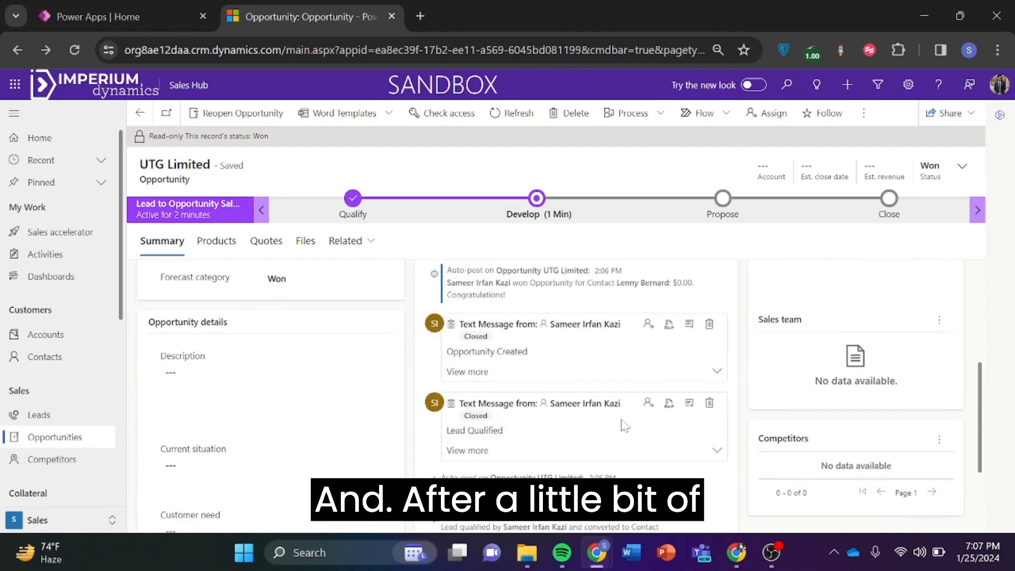
scroll(624, 425, down, 2)
scroll(624, 425, up, 7)
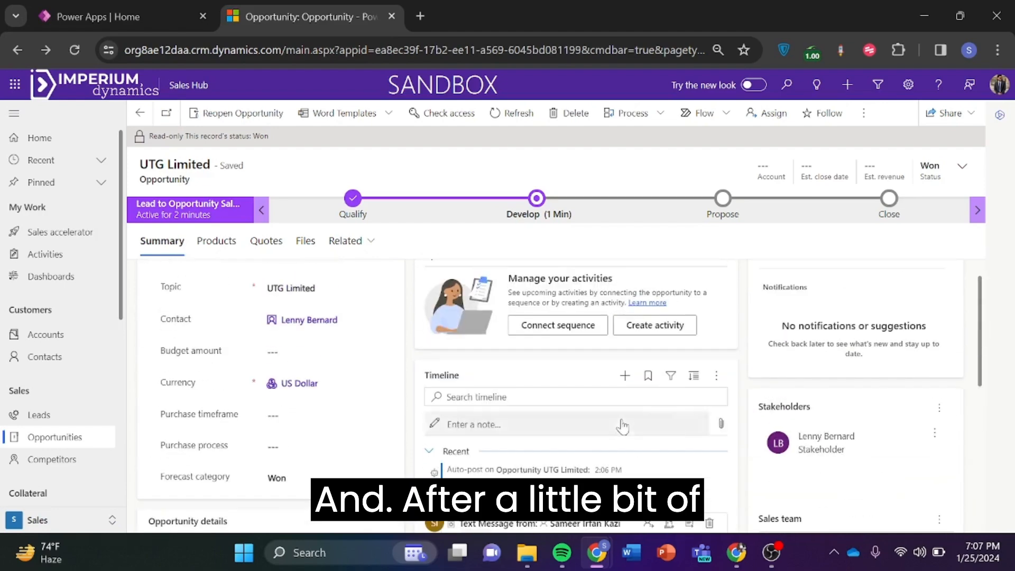
scroll(707, 312, up, 1)
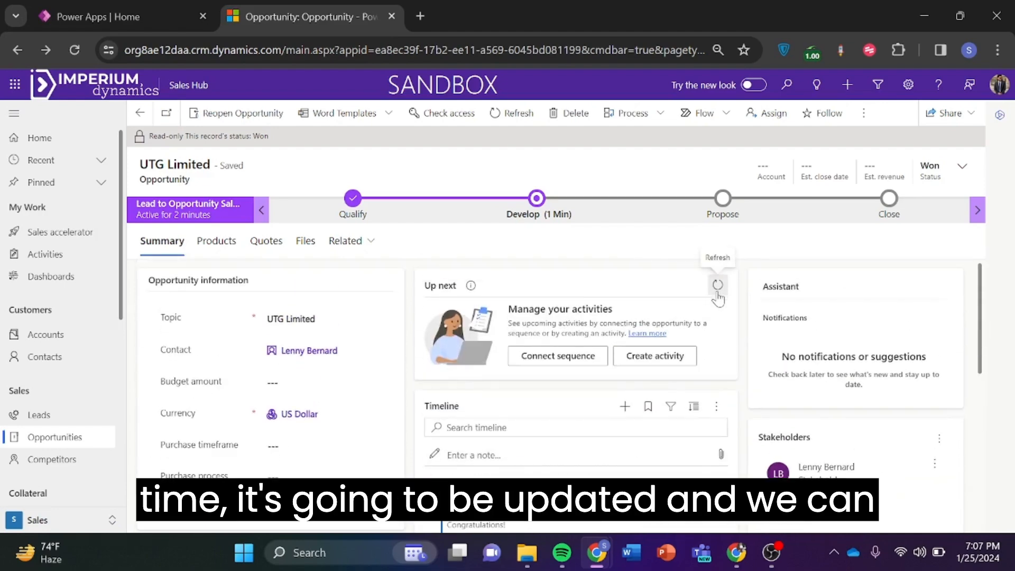
click(718, 288)
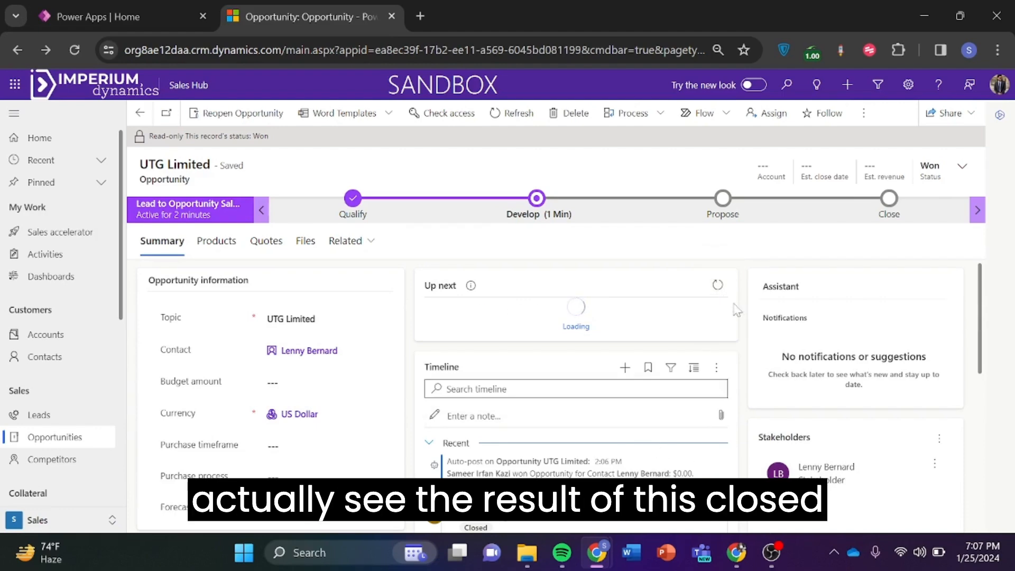
Hard-reload the browser page with Ctrl+Shift+R to fetch the latest timeline entries.
scroll(604, 454, down, 2)
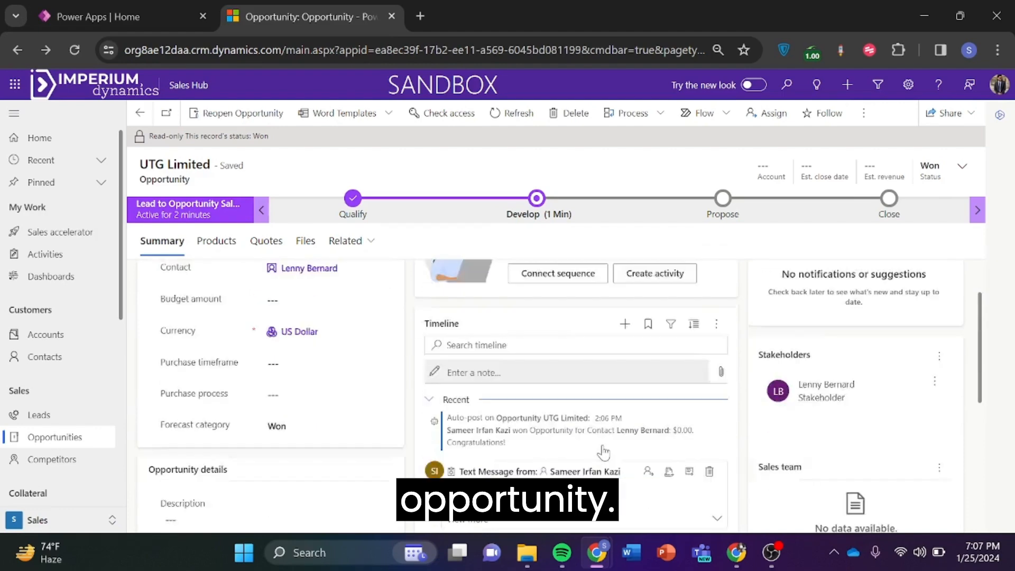
scroll(603, 454, down, 1)
scroll(606, 452, down, 4)
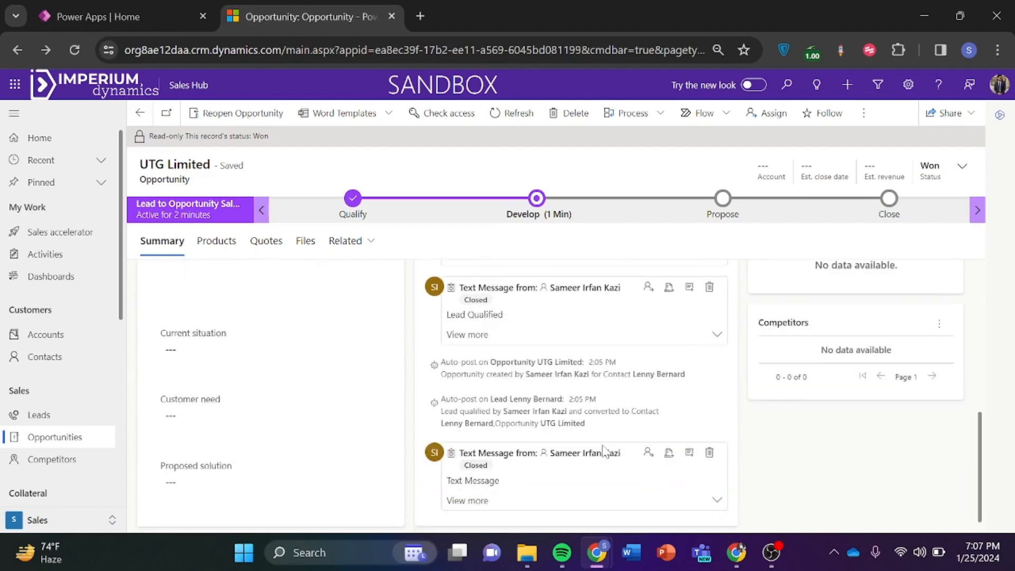
scroll(605, 452, up, 6)
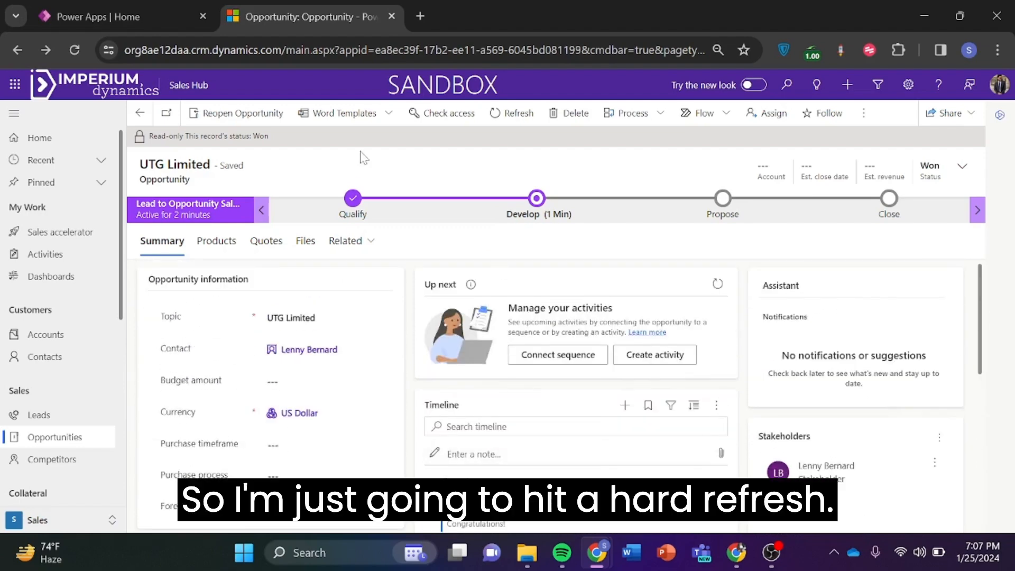
key(ctrl+shift+r)
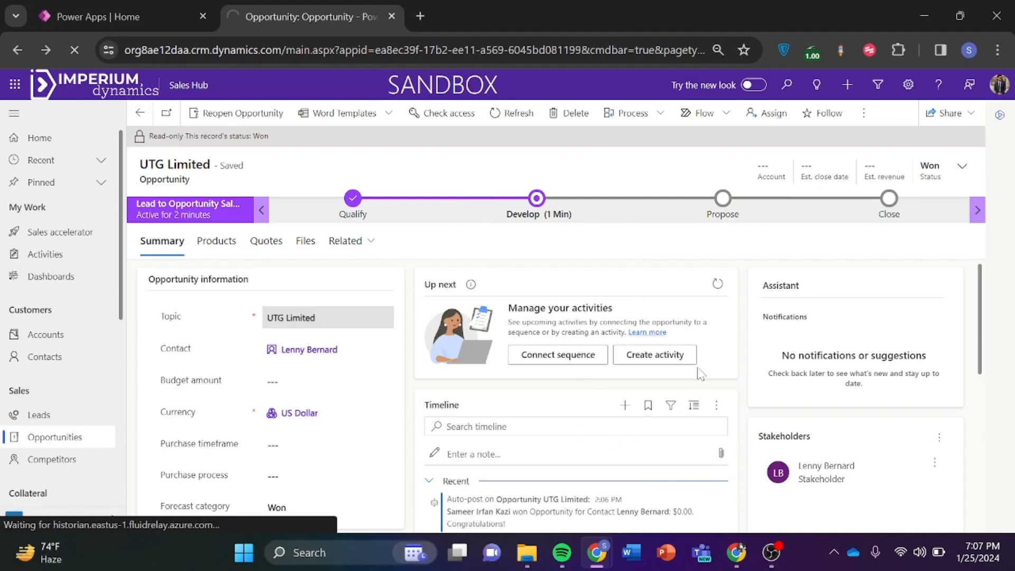
Scroll the reloaded timeline to find the Opportunity Won text message and open its record.
scroll(714, 315, down, 3)
scroll(683, 336, up, 2)
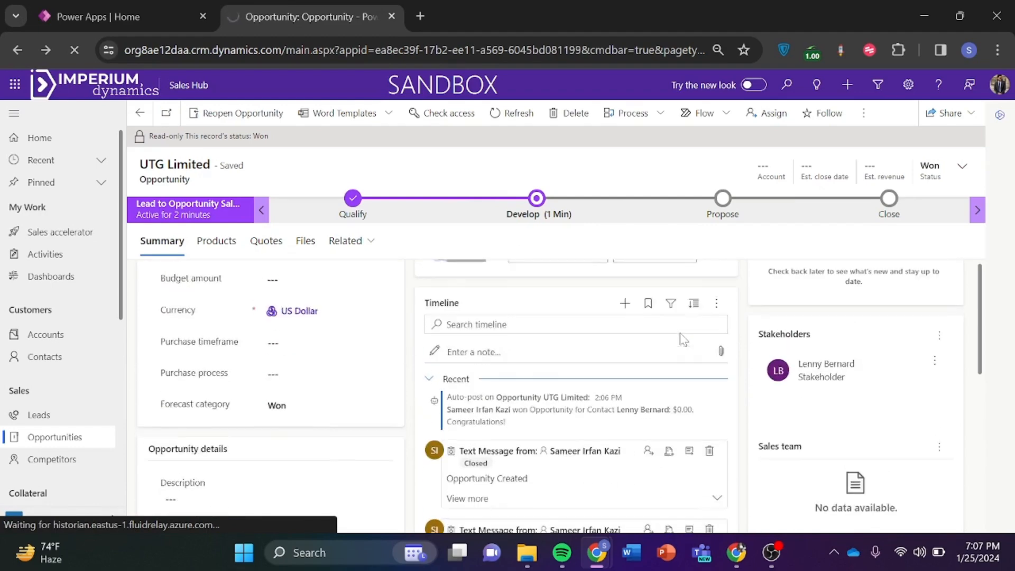
scroll(683, 339, up, 1)
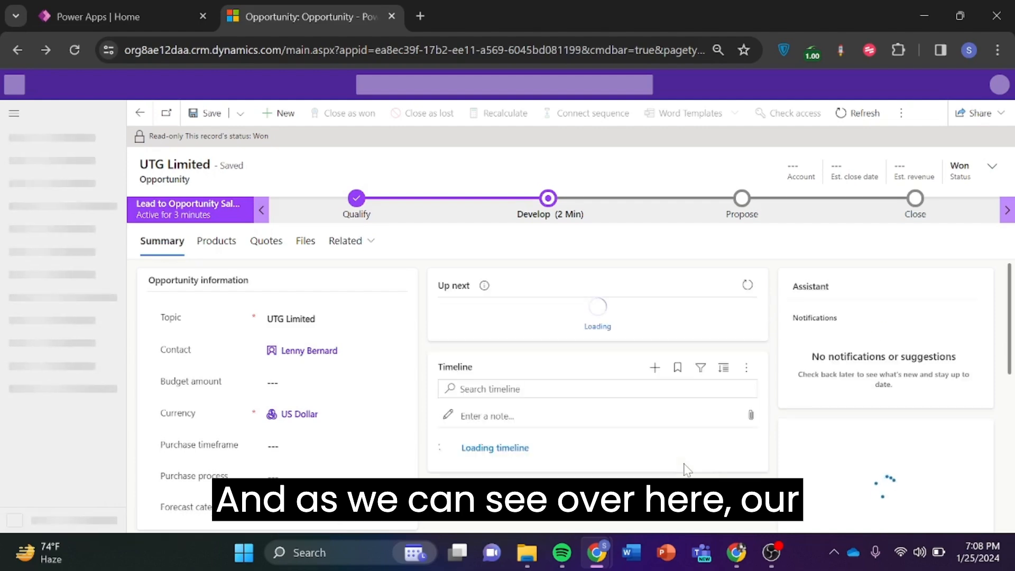
scroll(555, 300, down, 3)
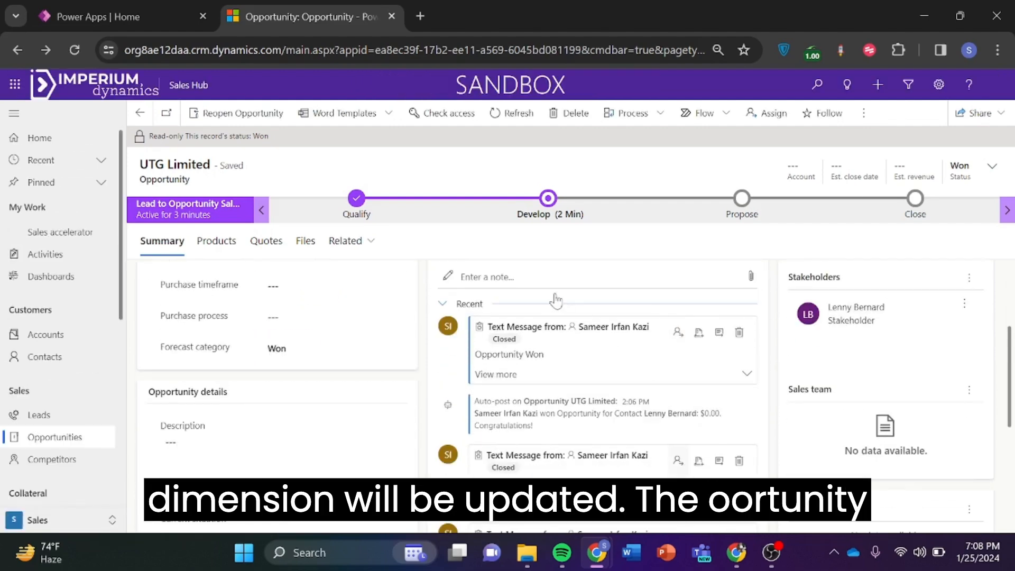
scroll(574, 390, down, 3)
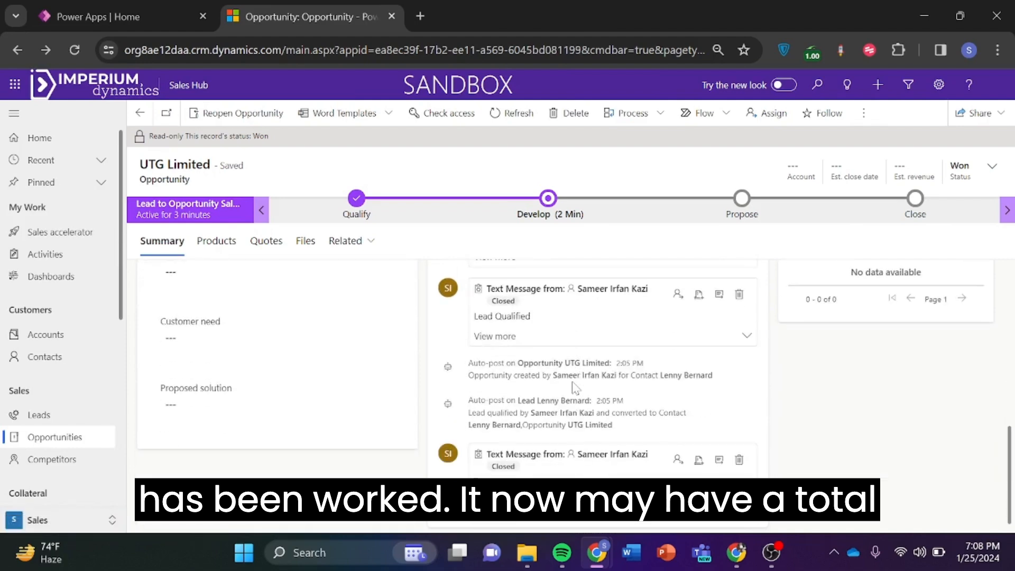
scroll(575, 389, up, 4)
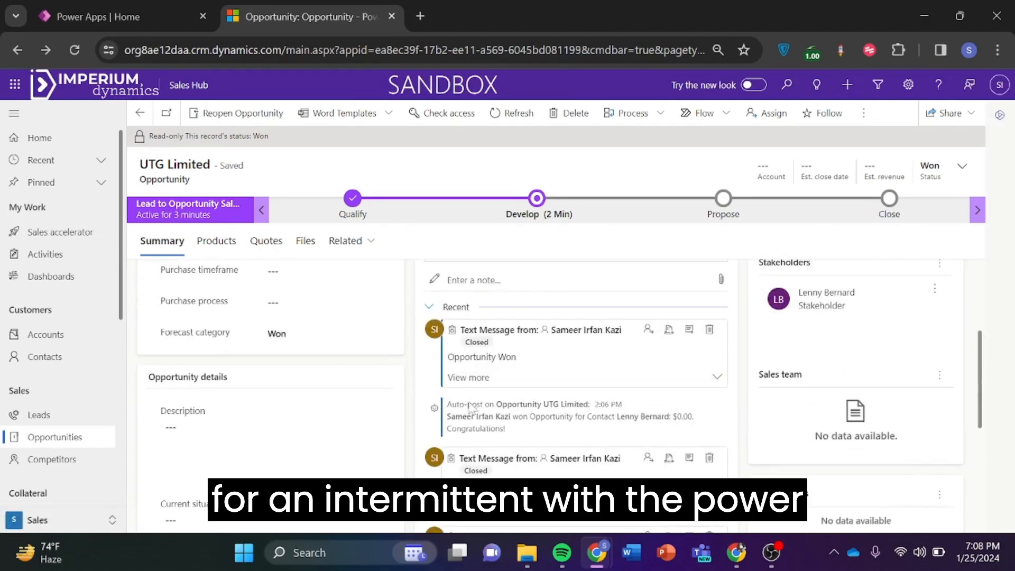
scroll(569, 421, down, 3)
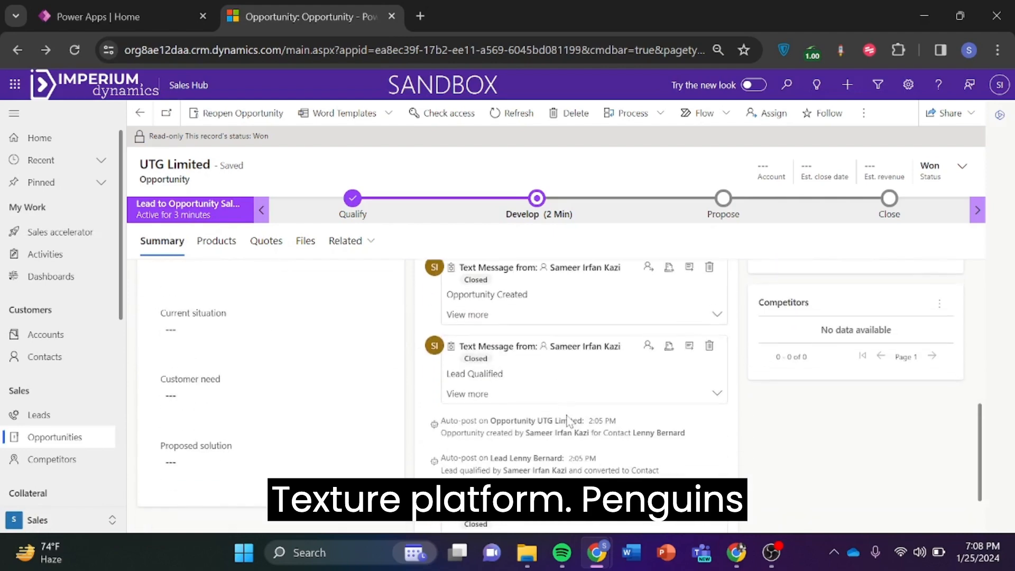
scroll(608, 386, up, 4)
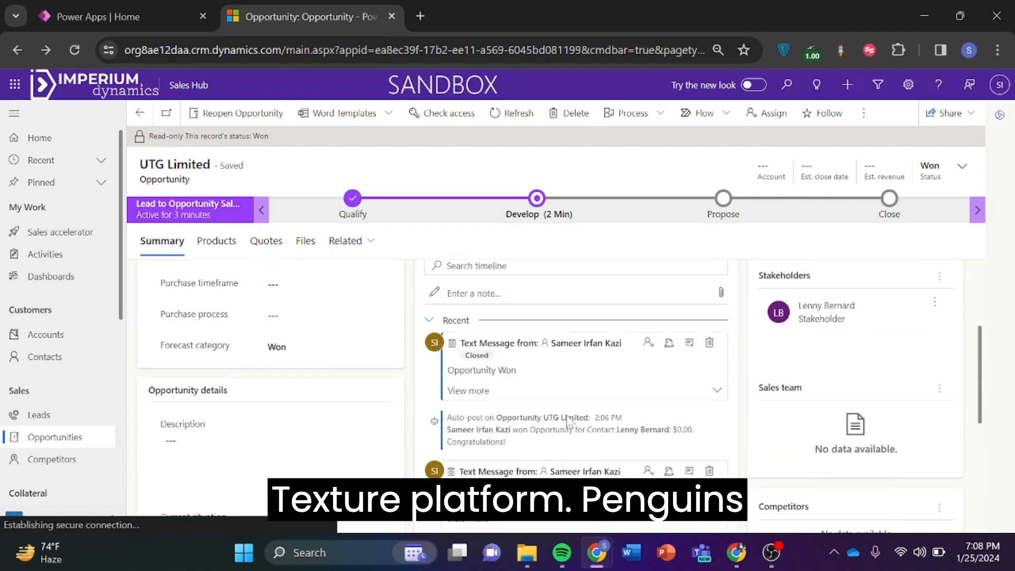
click(692, 344)
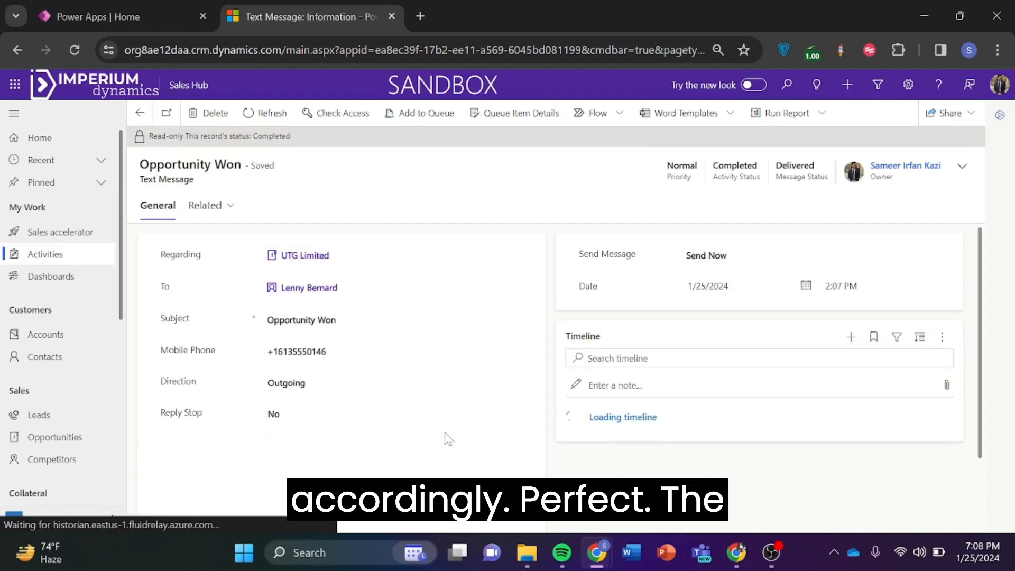
Read the Opportunity Won message body, then go back to the UTG Limited opportunity.
scroll(444, 439, down, 1)
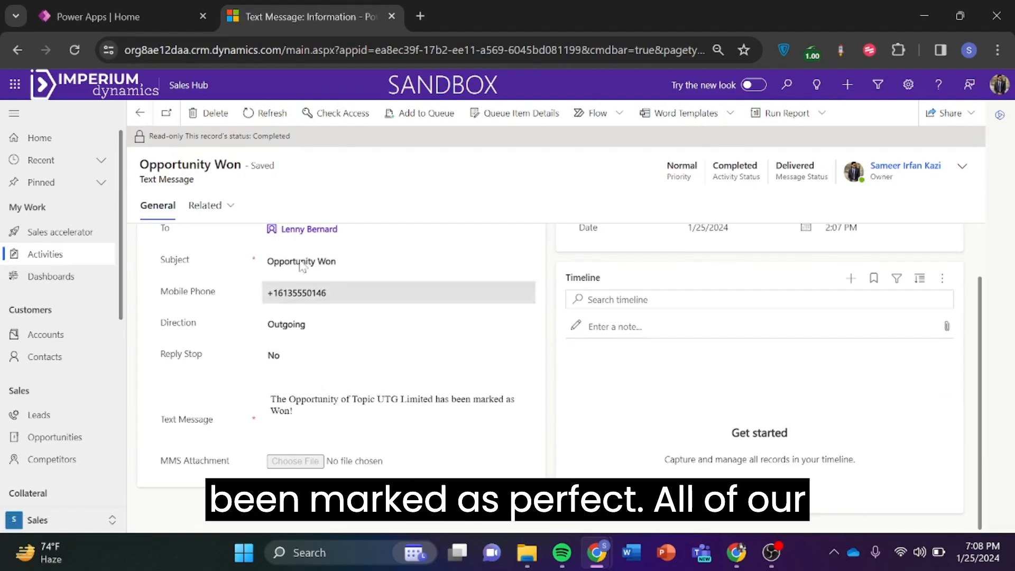
click(137, 114)
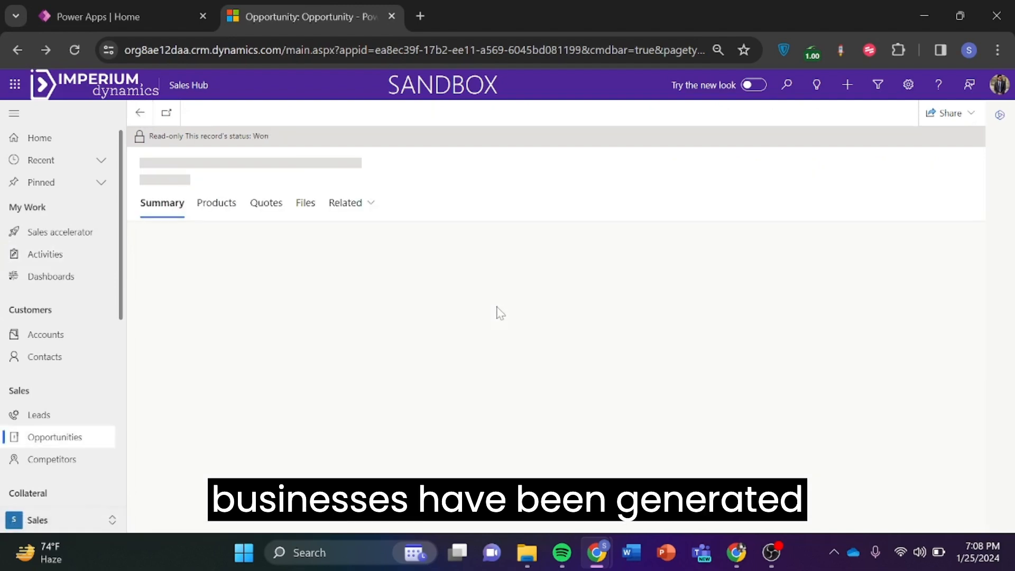